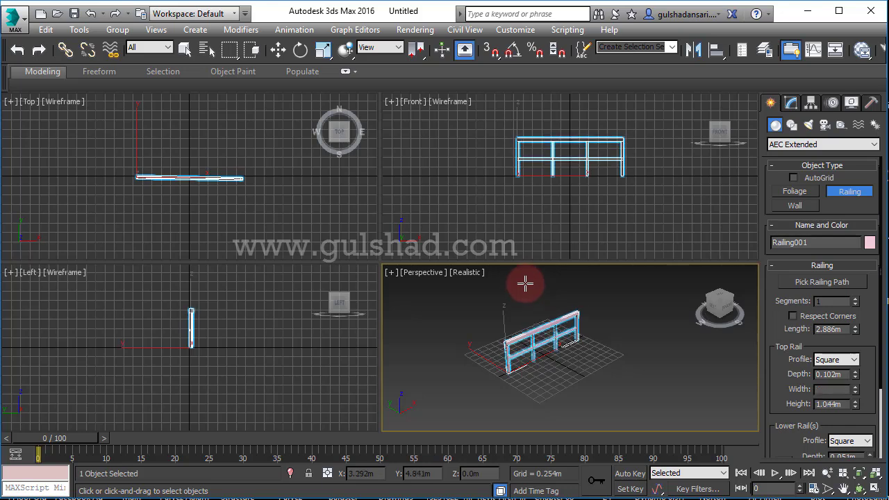
- Finish the railing by setting its height to about 1.207 m
click(524, 281)
scroll(555, 370, up, 3)
scroll(559, 372, up, 2)
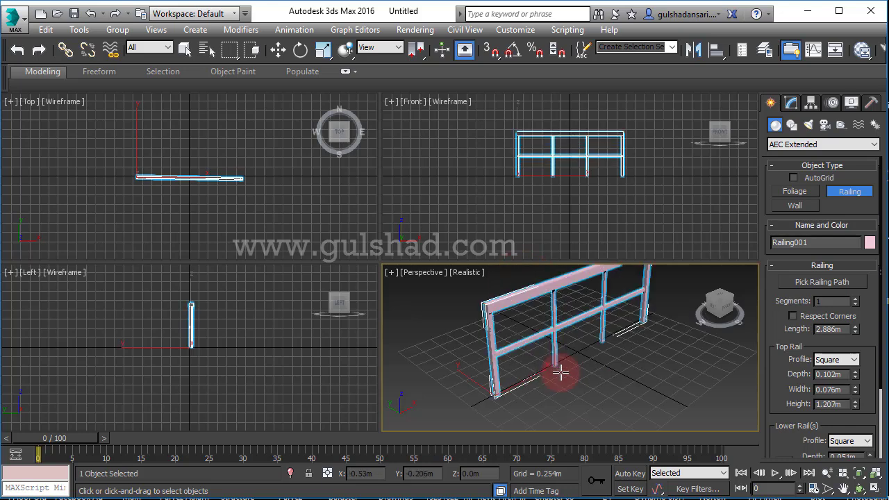
- Maximize the Perspective view and increase the railing's length to 3.347 m
key(alt+w)
alt+middle_drag(430, 325, 456, 301)
middle_drag(456, 301, 435, 356)
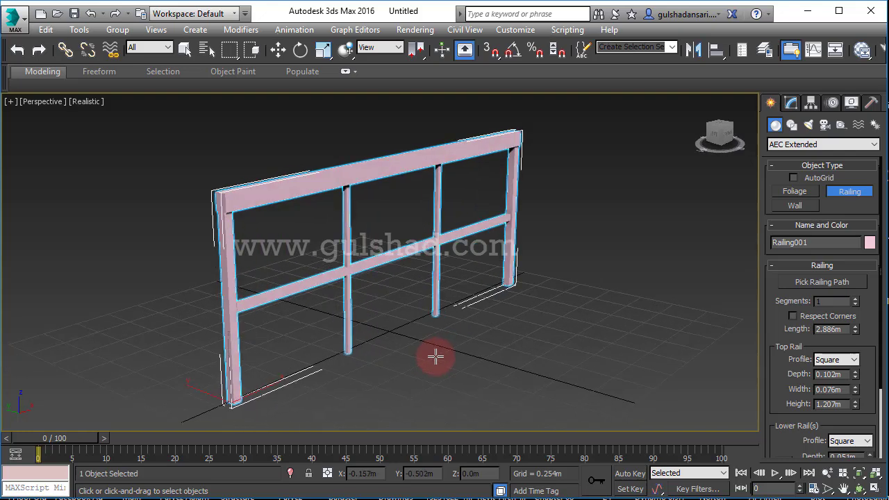
drag(776, 382, 774, 354)
mouse_move(856, 303)
mouse_down()
mouse_move(853, 264)
mouse_move(853, 313)
mouse_move(856, 283)
mouse_move(855, 297)
mouse_up()
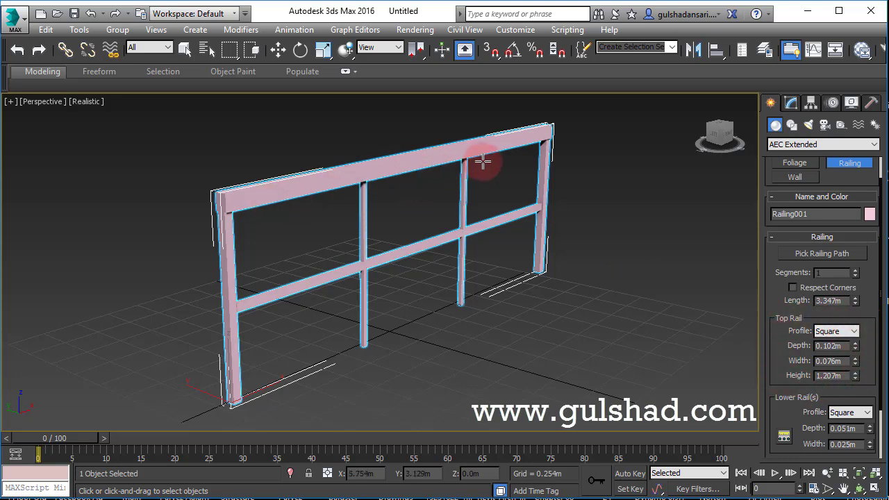
- Try the (none) and Round profiles on the railing's top rail and return it to Square
click(823, 331)
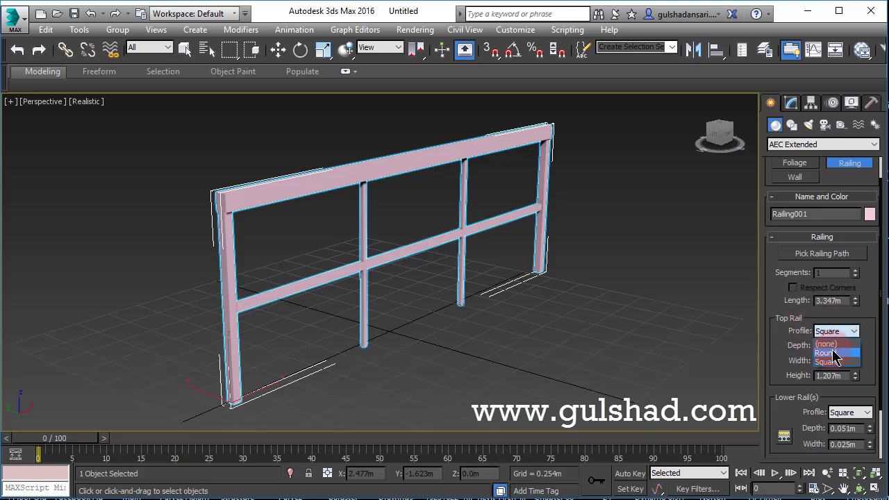
click(833, 345)
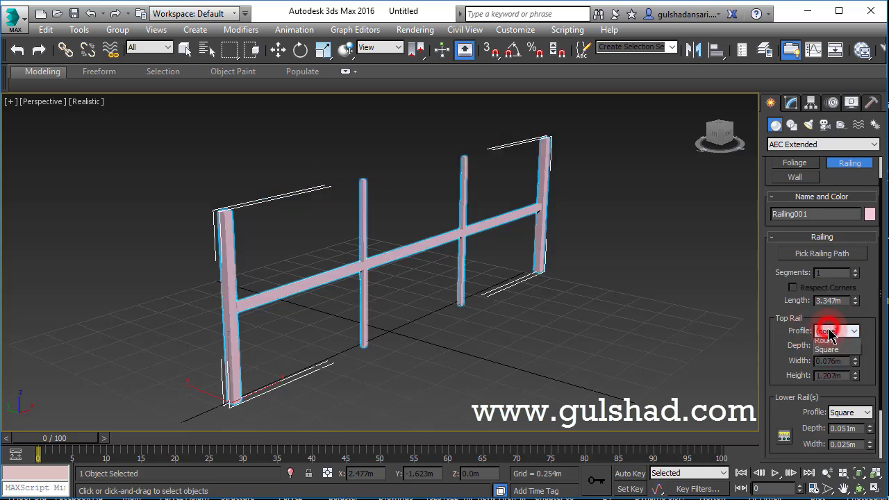
click(826, 340)
scroll(264, 174, up, 3)
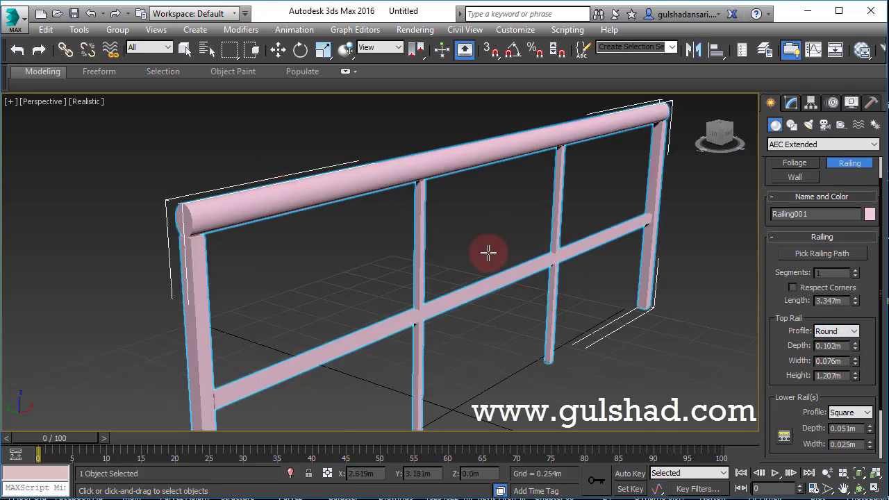
middle_drag(526, 288, 309, 272)
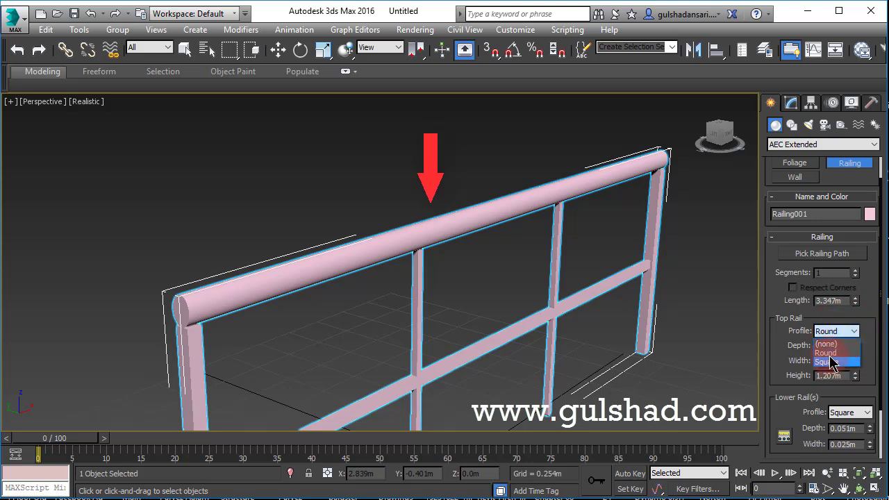
click(830, 361)
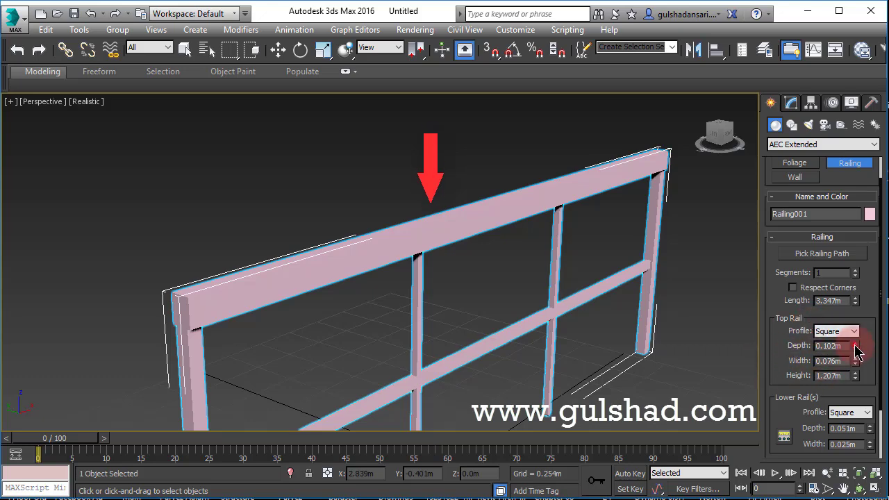
- Set the top rail's depth to 0.108 m, its width to 0.061 m and its height to 1.247 m
drag(854, 345, 858, 387)
scroll(550, 322, down, 5)
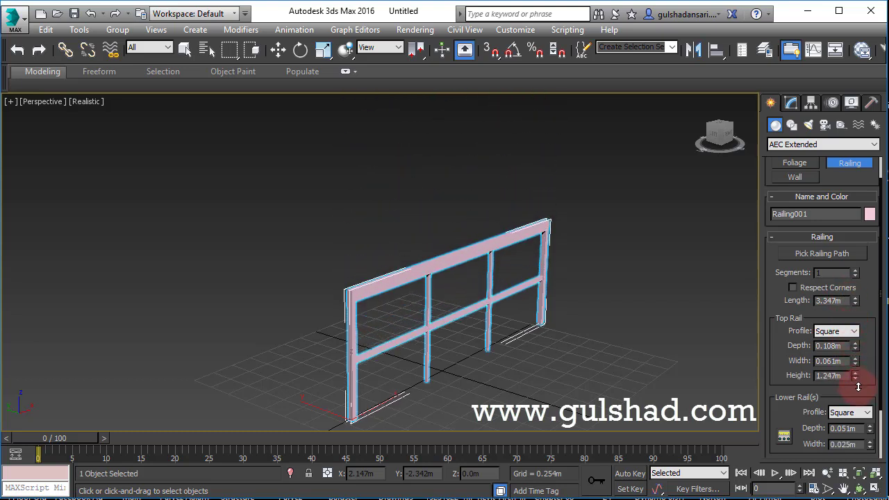
- Try the Round profile on the railing's lower rail and return it to Square
drag(774, 377, 769, 292)
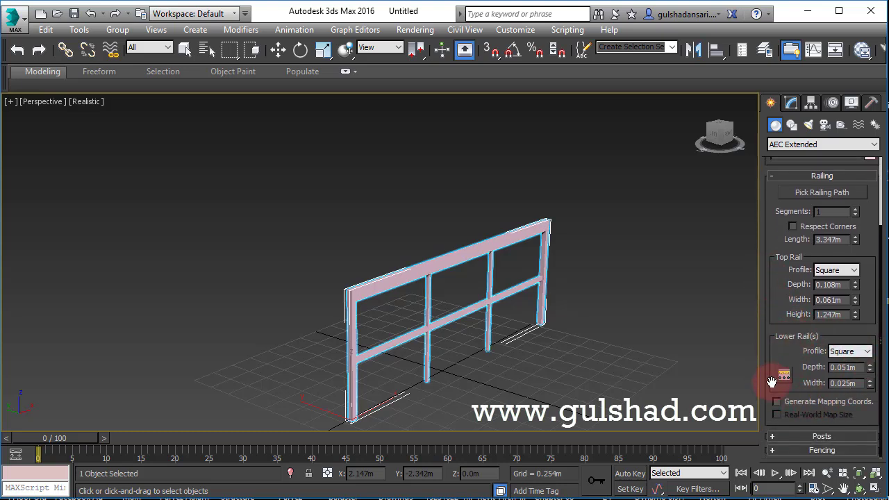
scroll(474, 337, up, 3)
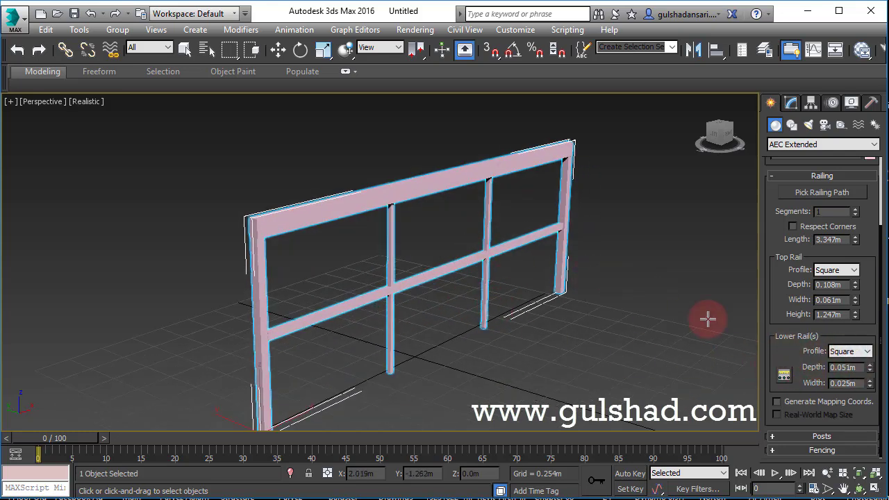
click(845, 353)
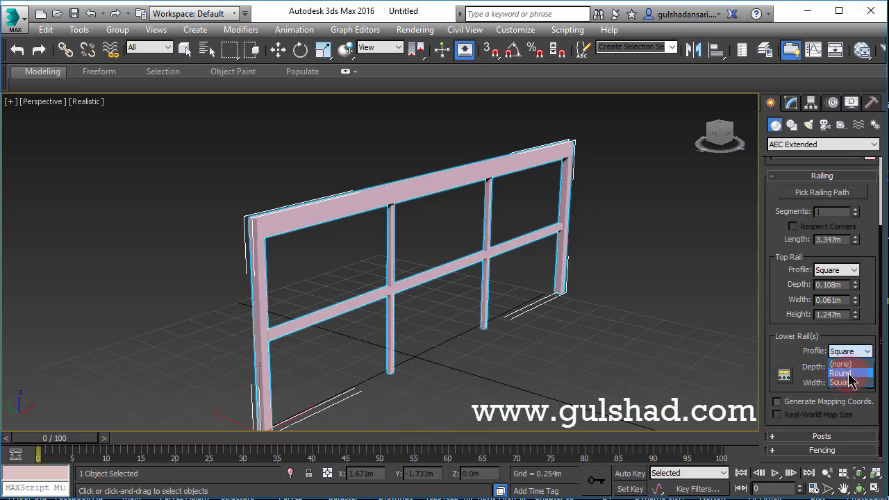
click(849, 374)
scroll(470, 278, up, 2)
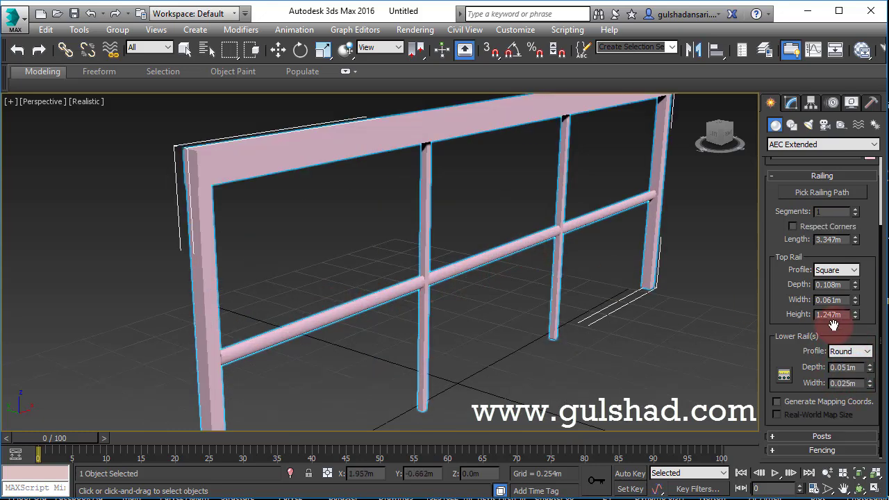
click(845, 352)
click(848, 383)
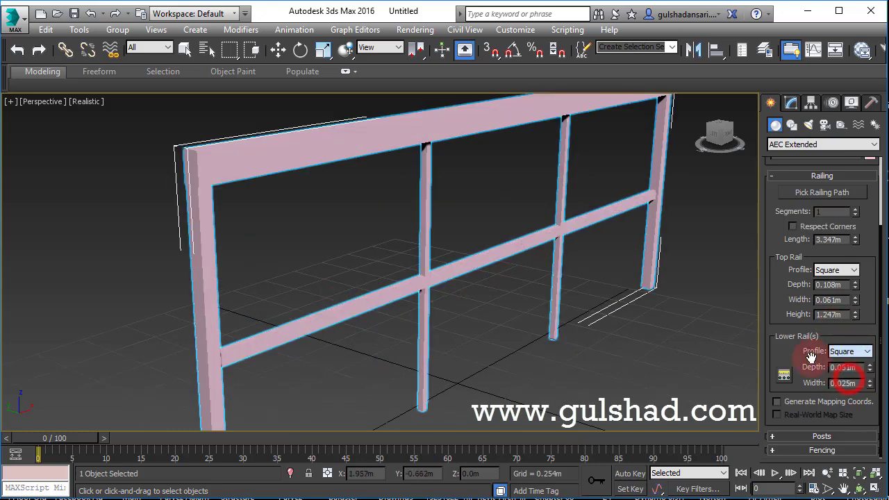
- Set the lower rail's depth to 0.072 m and its width to 0.027 m
scroll(504, 236, up, 3)
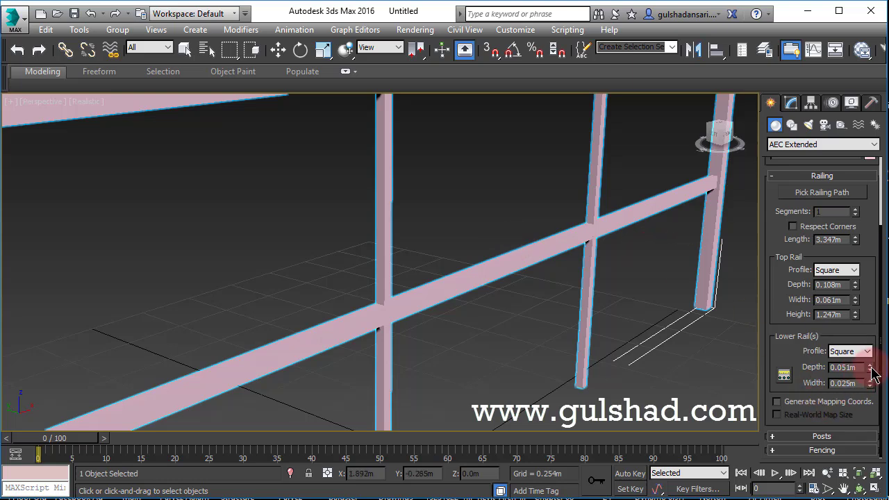
drag(873, 375, 833, 395)
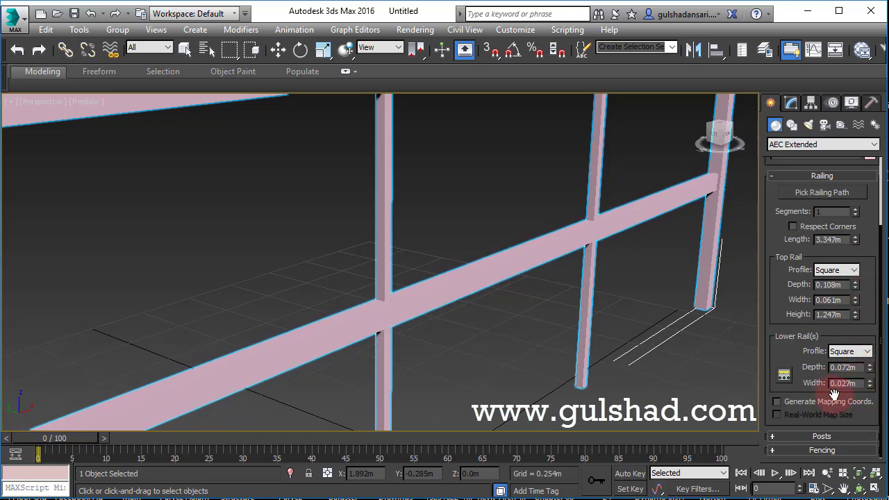
click(783, 375)
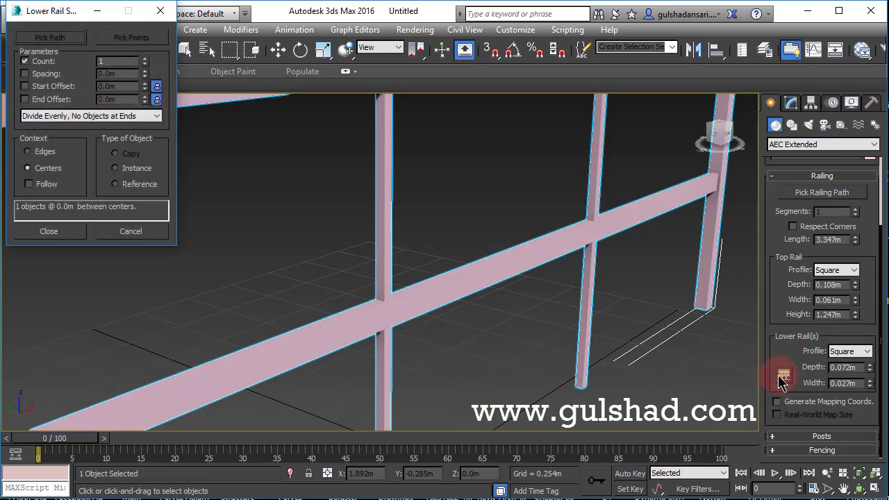
drag(66, 16, 209, 128)
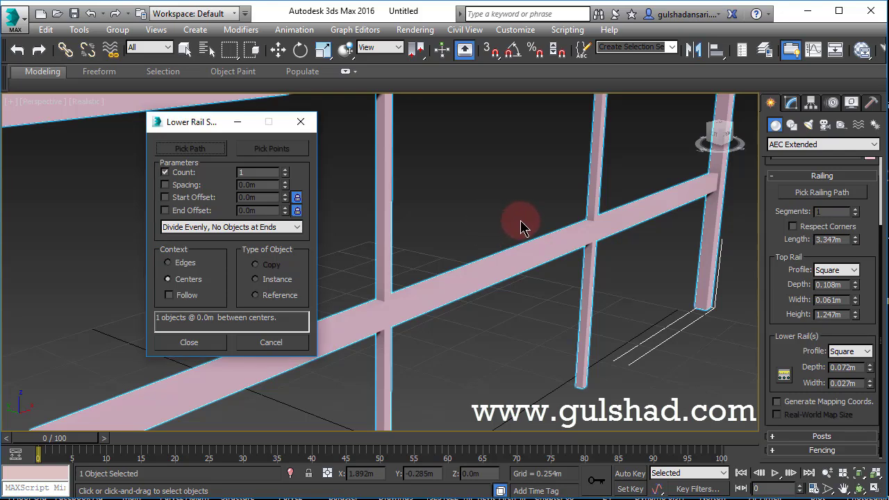
click(300, 122)
- Open the lower rail spacing settings and raise the number of lower rails to 3
key(z)
middle_drag(473, 263, 502, 252)
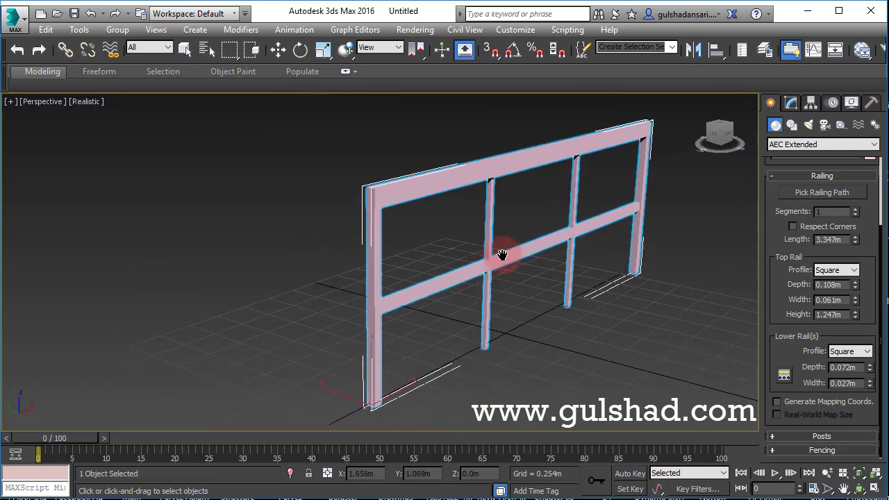
click(784, 376)
drag(199, 123, 182, 132)
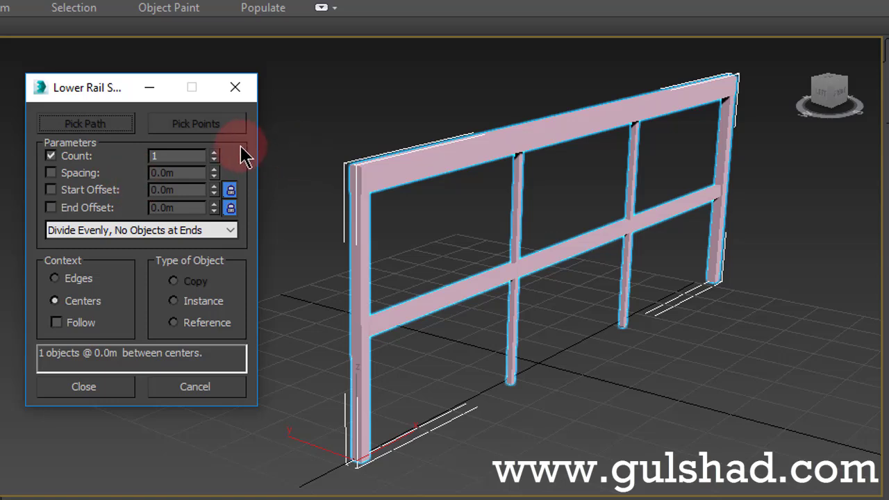
click(213, 152)
click(214, 152)
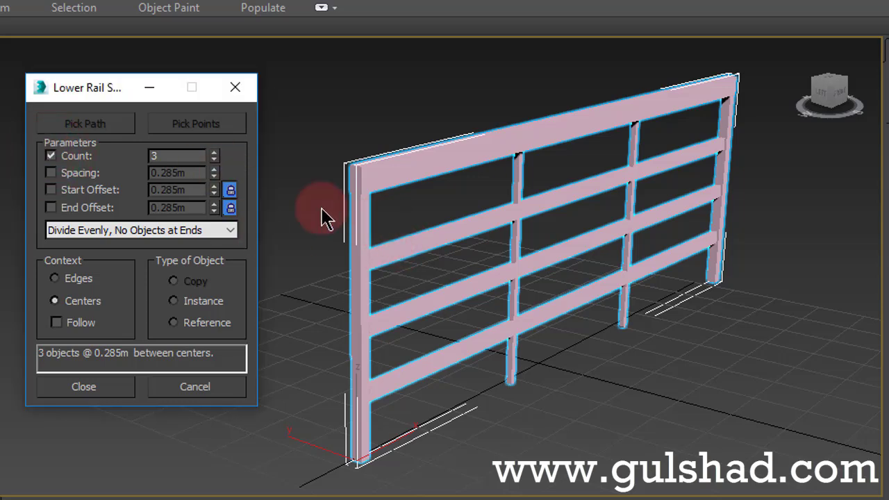
- Unlock the lower rails' start and end offsets, and enable spacing with a value of 0.347 m
click(230, 191)
click(231, 208)
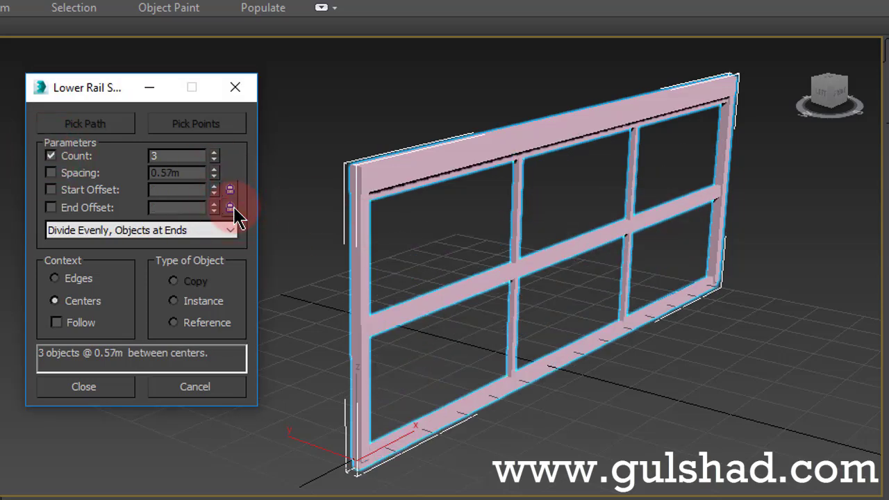
click(51, 173)
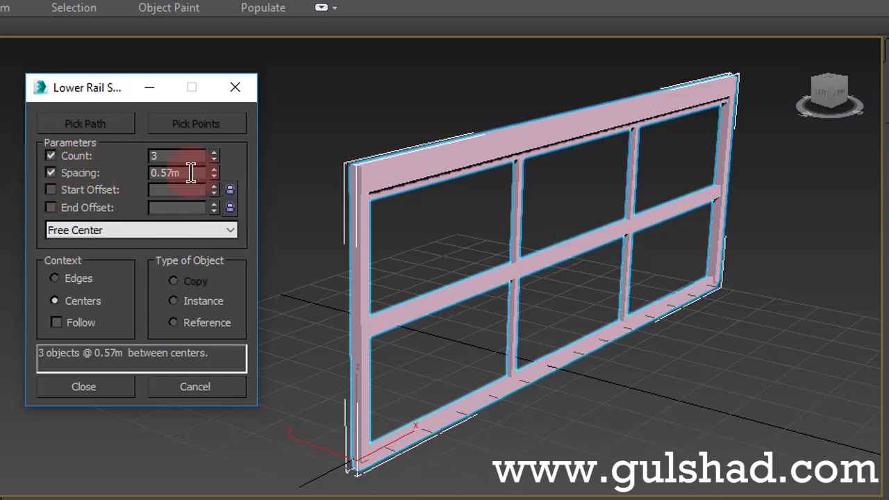
click(231, 190)
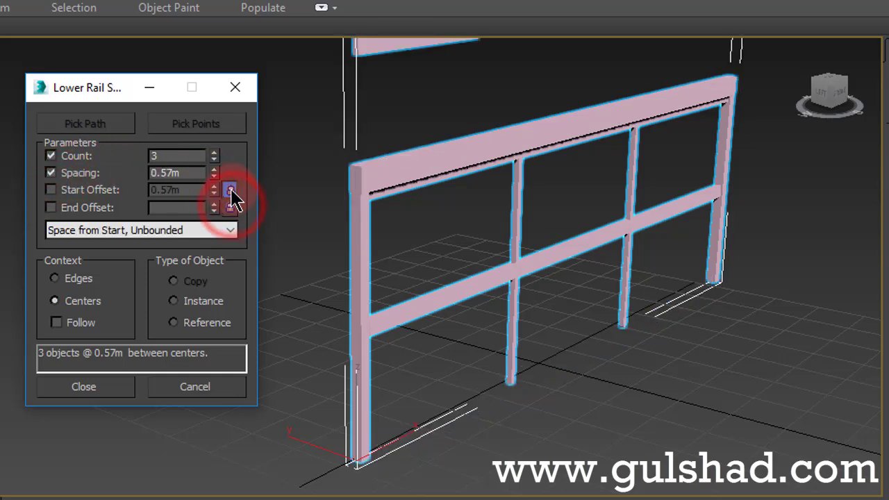
click(231, 194)
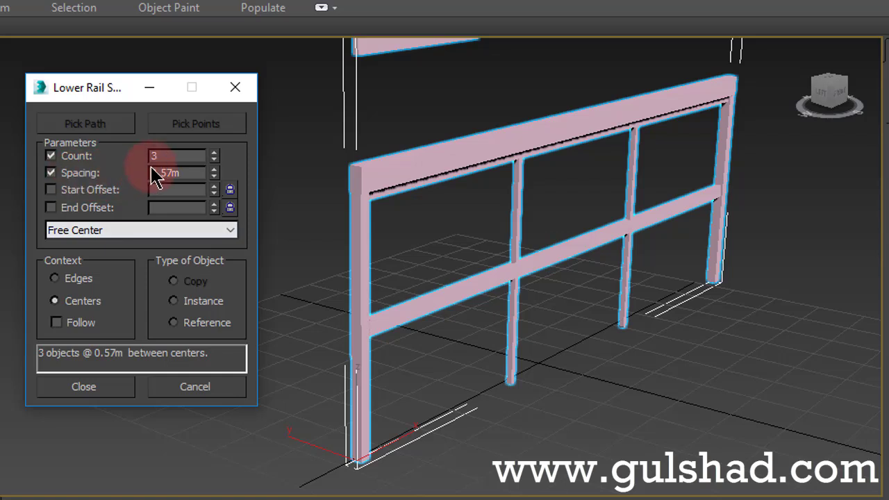
drag(213, 173, 68, 197)
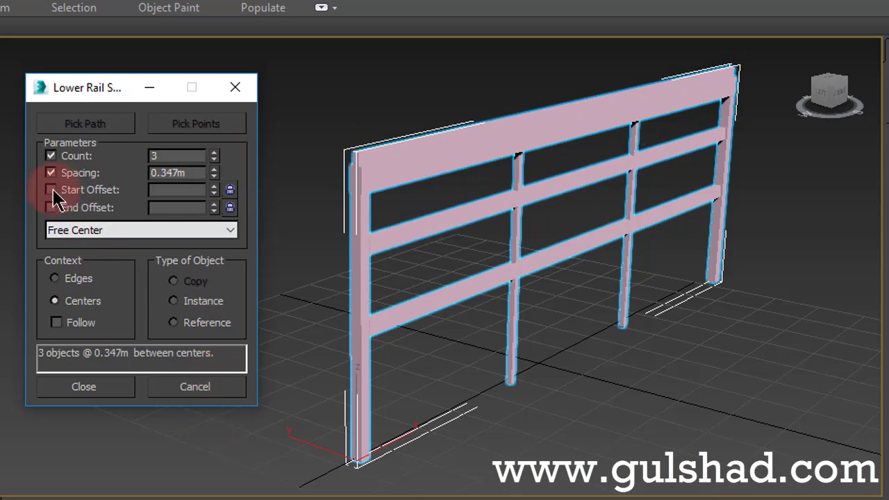
- Try a 0.308 m start offset for the lower rails, turn it off and try the end offset
click(53, 190)
drag(214, 189, 105, 255)
click(216, 225)
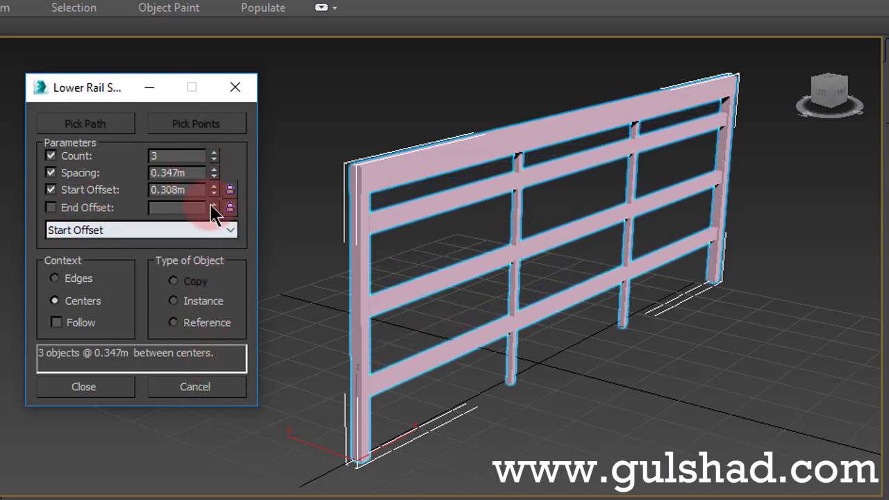
click(51, 189)
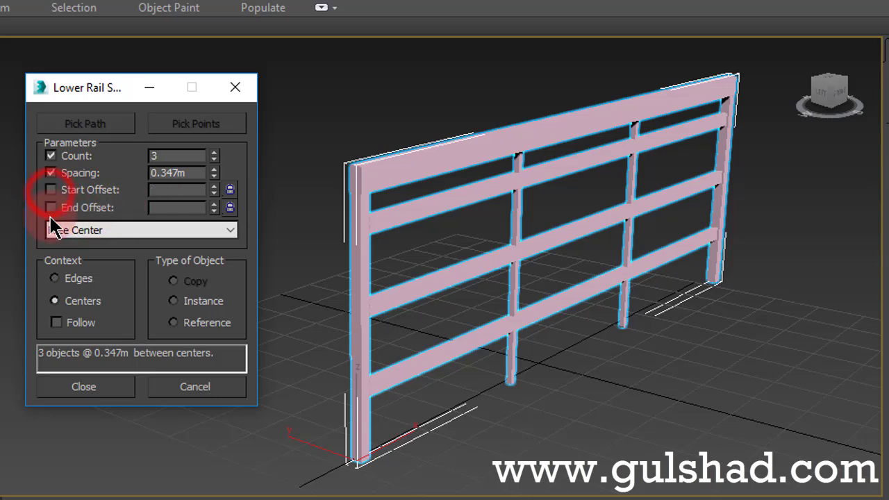
click(51, 207)
- Enable the lower rails' start offset at 0.237 m and accept the spacing settings
click(51, 189)
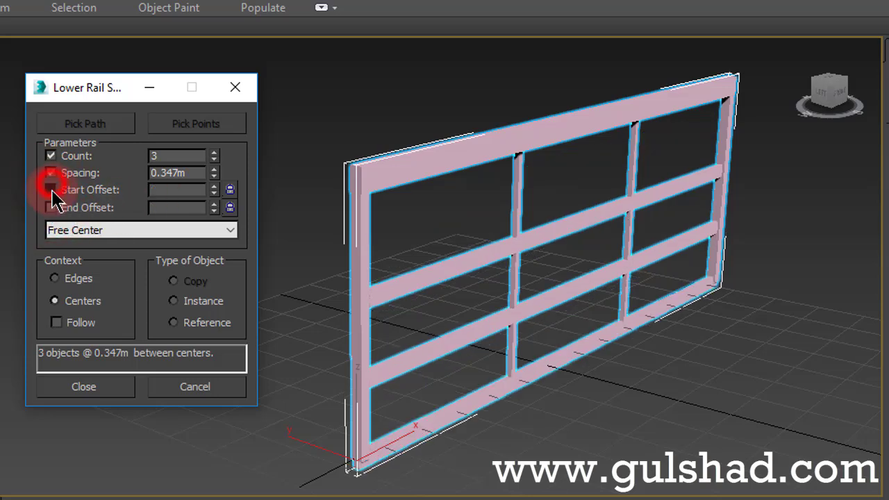
drag(219, 198, 313, 328)
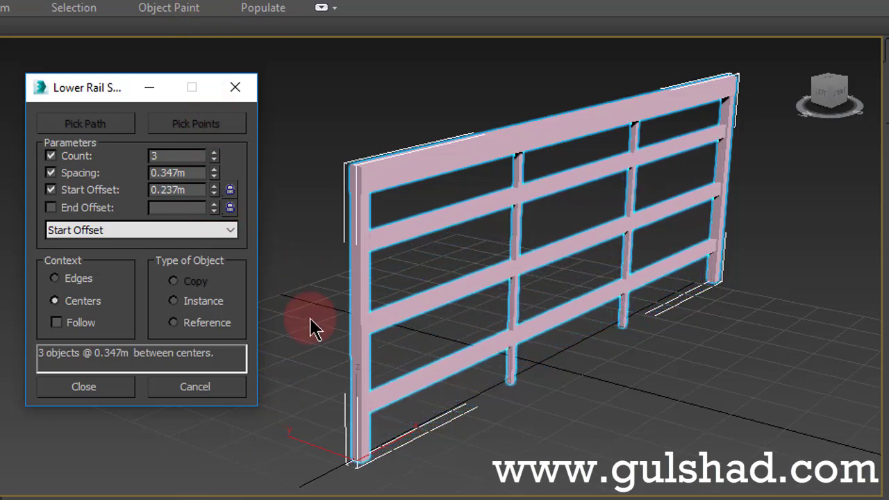
click(98, 398)
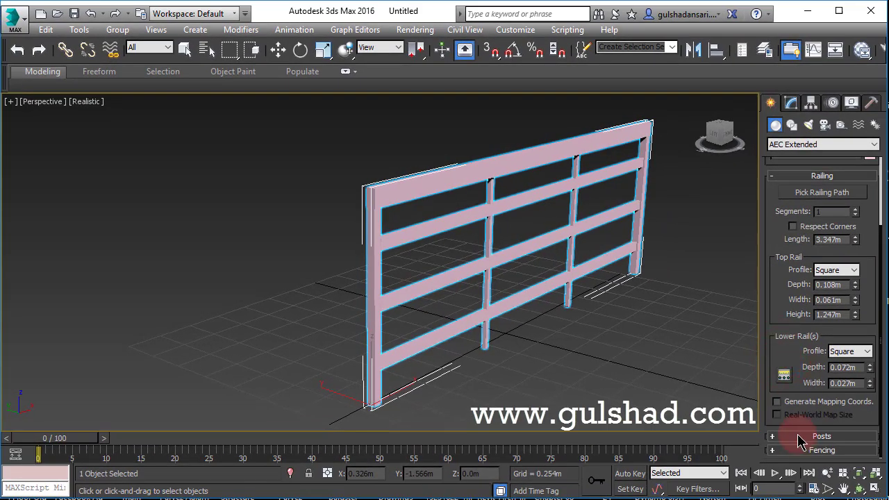
- Open the railing's post parameters, try the Round post profile, and switch it back to Square
click(798, 437)
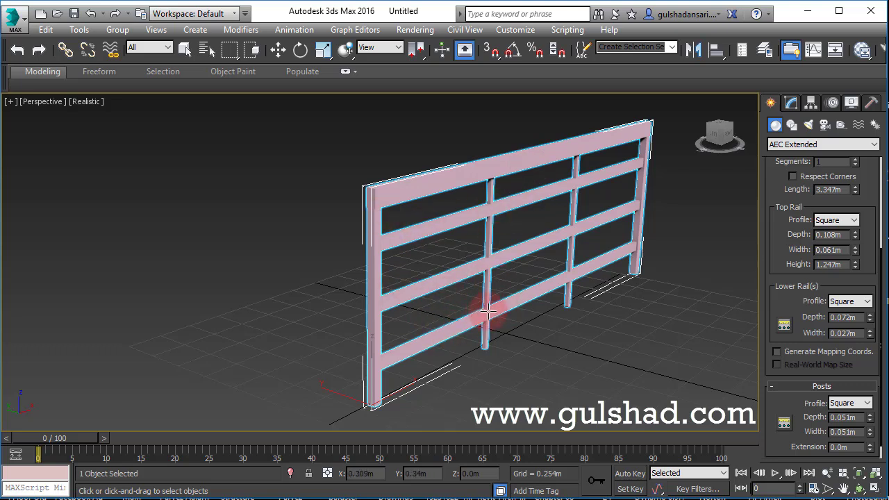
scroll(788, 402, down, 2)
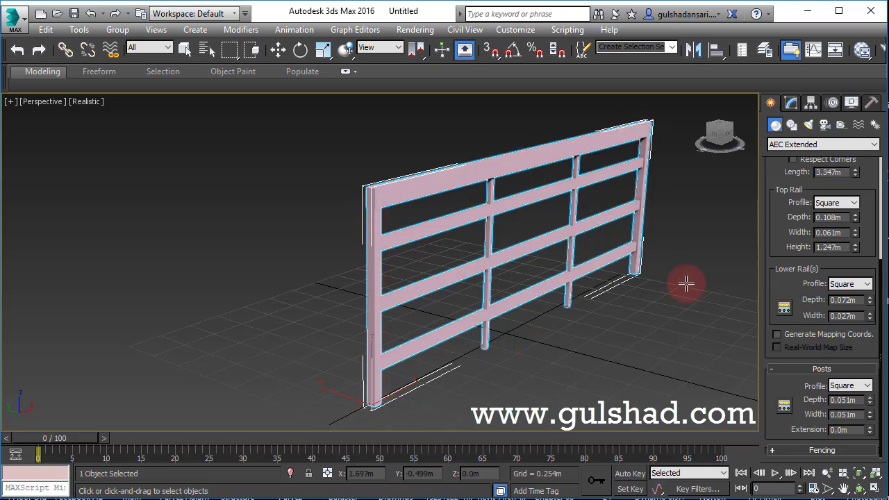
click(844, 408)
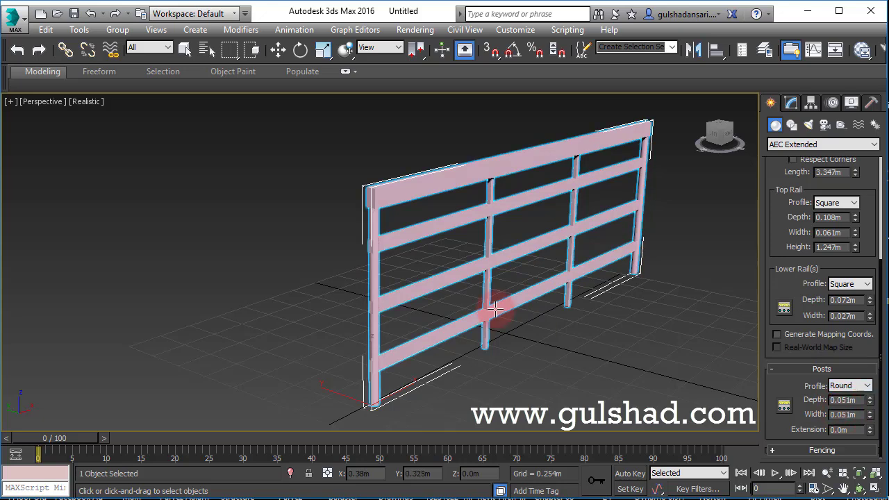
scroll(495, 307, up, 3)
click(849, 386)
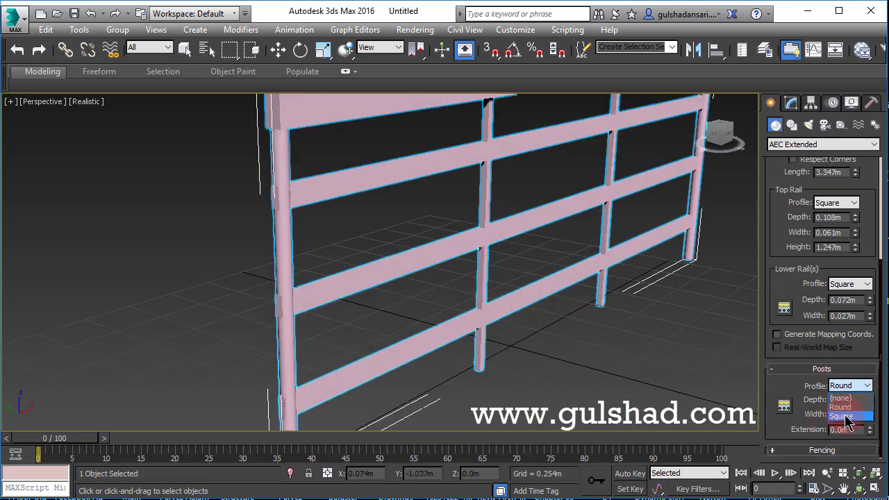
click(845, 417)
- Set the posts' depth to 0.055 m, width to 0.068 m and extension to 0.005 m
scroll(520, 313, up, 2)
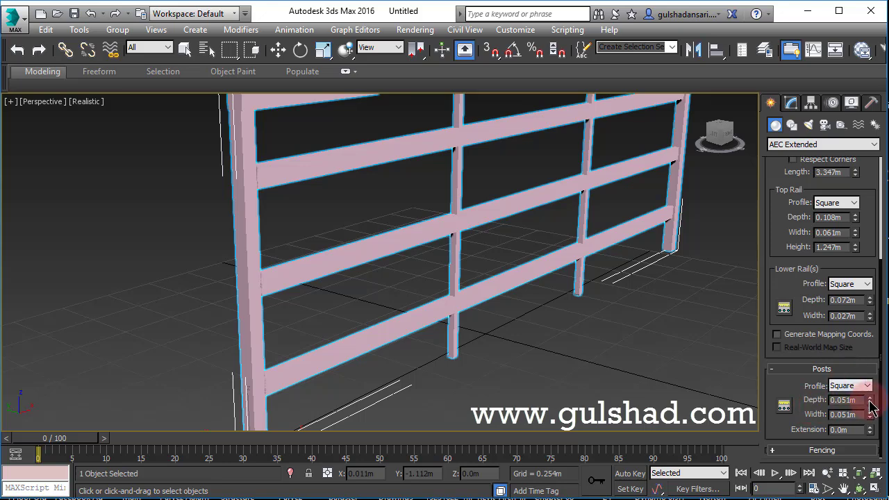
mouse_move(869, 401)
mouse_down()
mouse_move(849, 324)
mouse_move(875, 415)
mouse_move(853, 307)
mouse_move(874, 433)
mouse_move(862, 385)
mouse_move(864, 422)
mouse_move(794, 20)
mouse_move(798, 350)
mouse_move(800, 317)
mouse_move(821, 265)
mouse_move(876, 484)
mouse_move(884, 397)
mouse_up()
scroll(486, 291, down, 3)
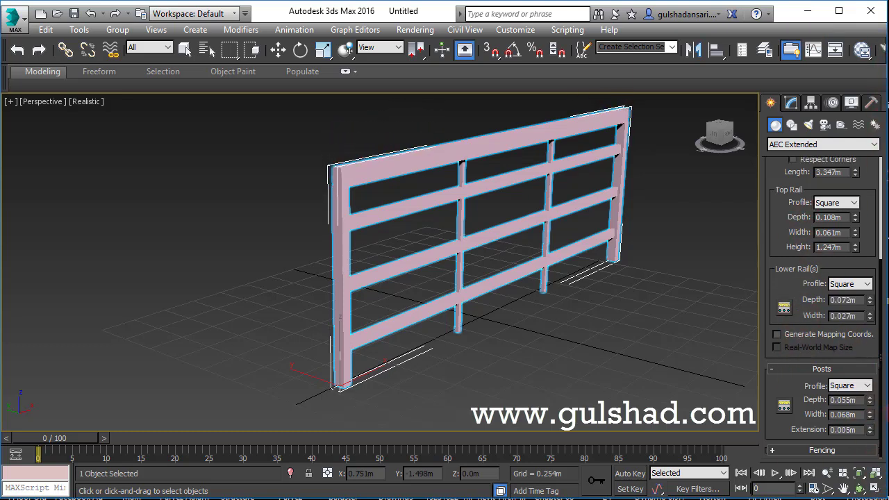
- Open the post spacing settings, try a count of 4, and set the number of posts to 3
click(783, 408)
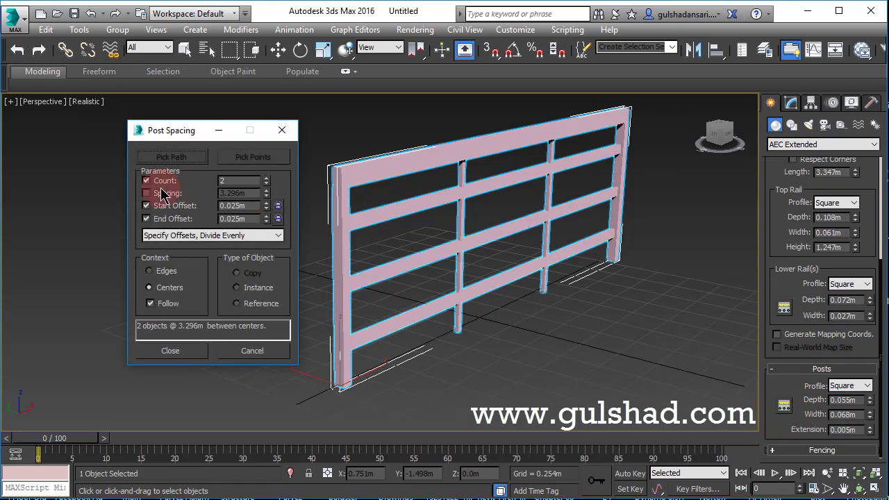
click(266, 179)
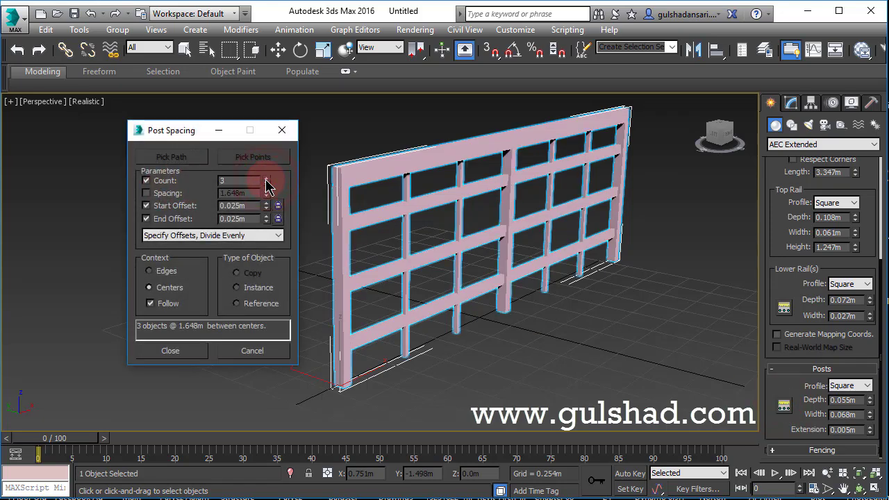
click(266, 179)
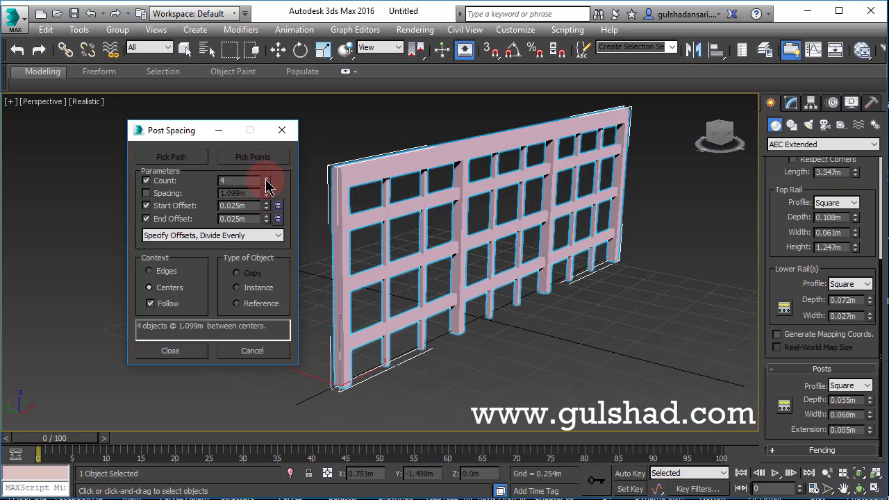
click(266, 183)
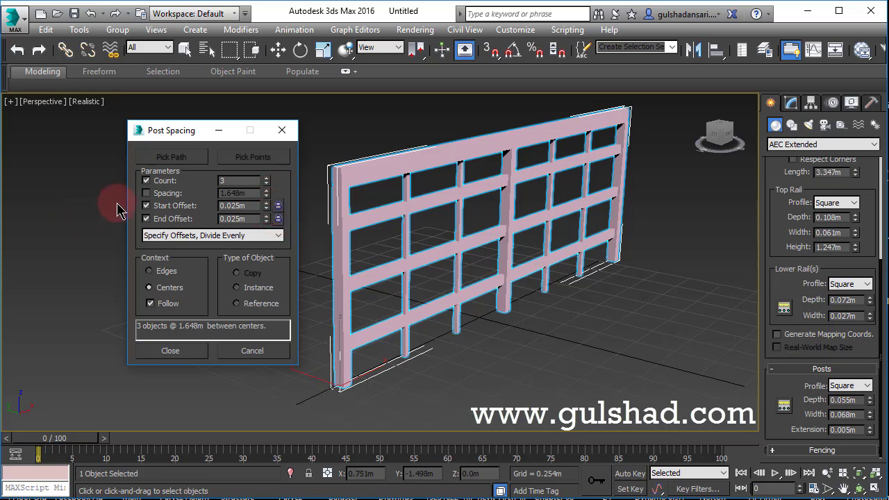
- Turn off the posts' start and end offsets, enable a spacing of 1.62 m and accept the spacing settings
click(146, 206)
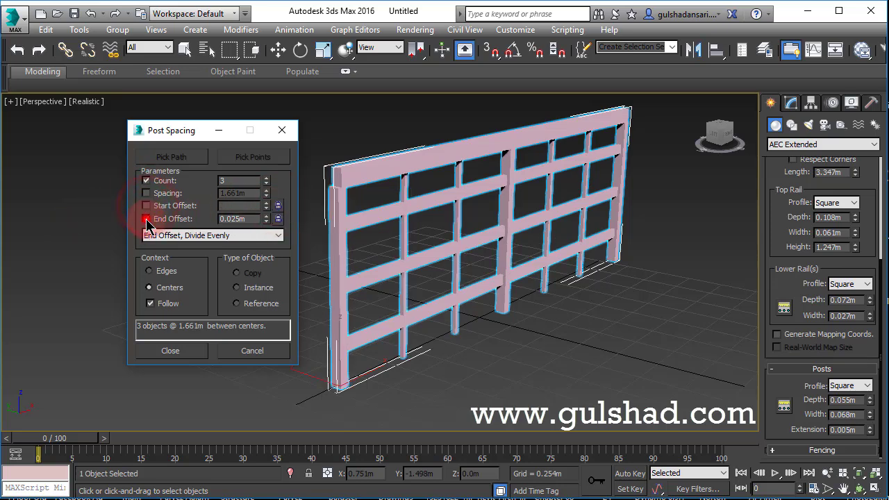
click(145, 218)
click(146, 193)
drag(266, 196, 316, 336)
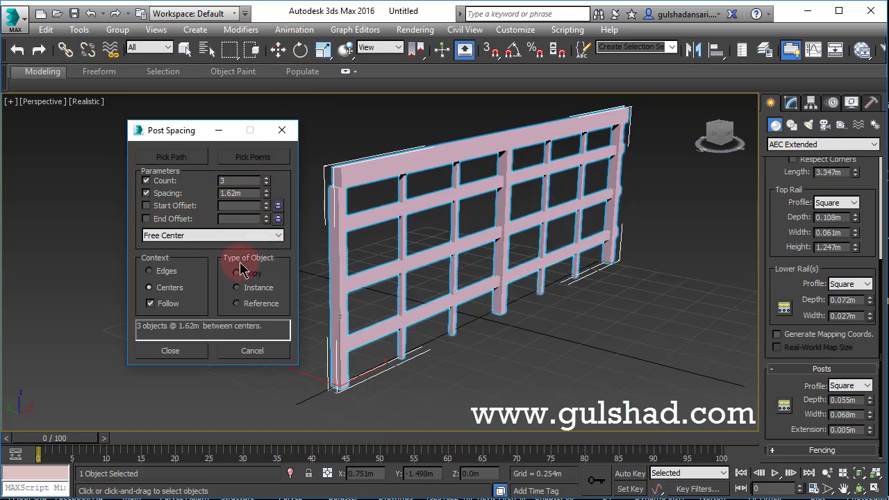
click(177, 355)
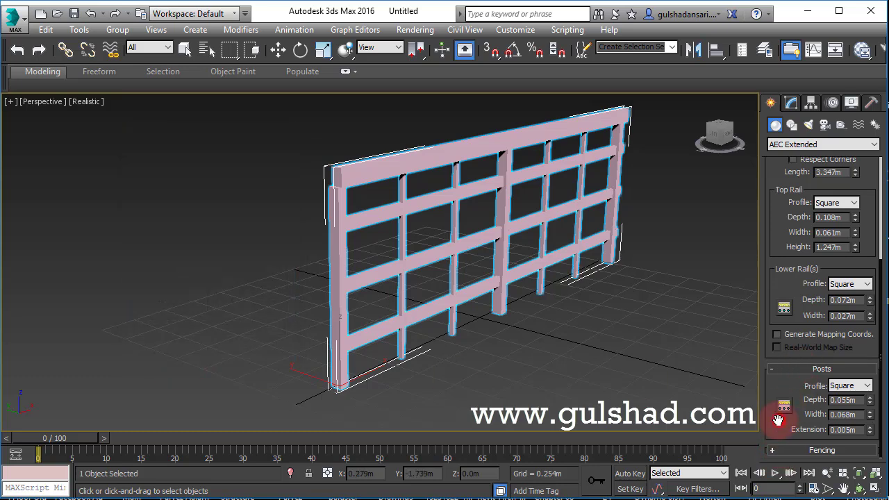
- Open the railing's fencing parameters, try the Solid Fill type, and return it to Pickets
click(812, 450)
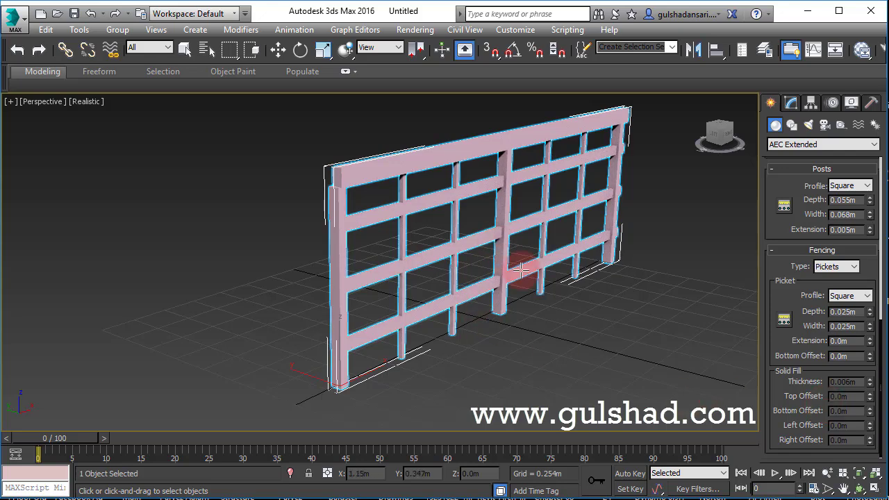
scroll(435, 238, up, 3)
middle_drag(541, 231, 457, 282)
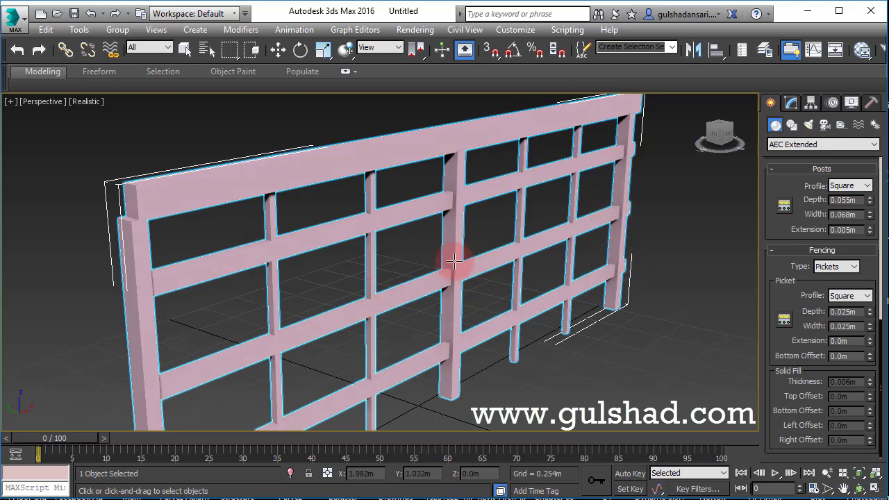
middle_drag(472, 303, 457, 268)
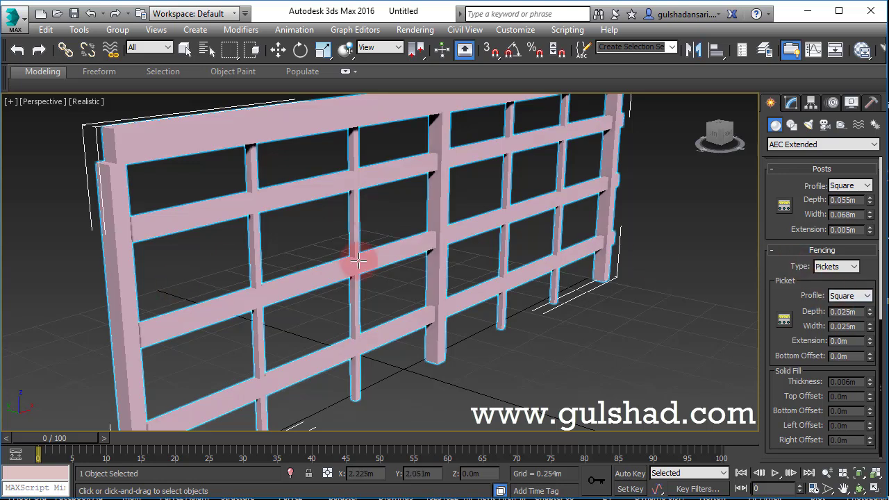
click(835, 267)
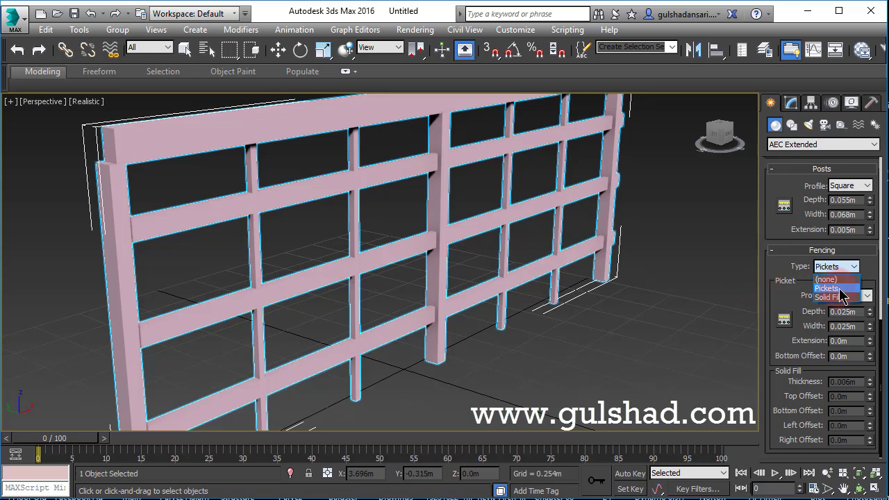
click(835, 297)
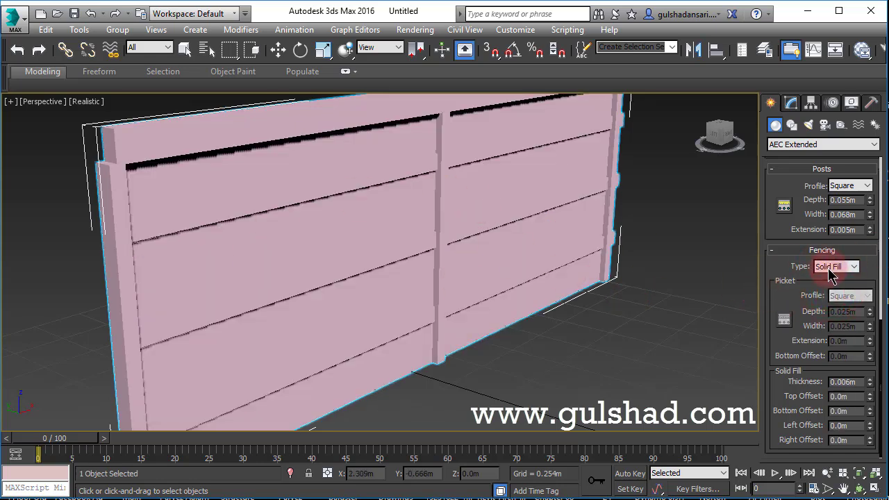
click(830, 267)
click(829, 288)
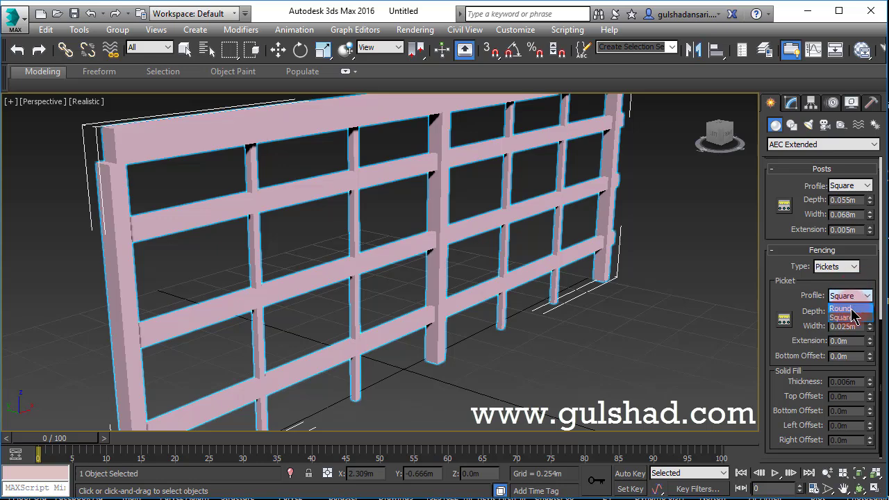
- Try the Round profile for the pickets and return it to Square
click(851, 309)
click(853, 297)
click(845, 306)
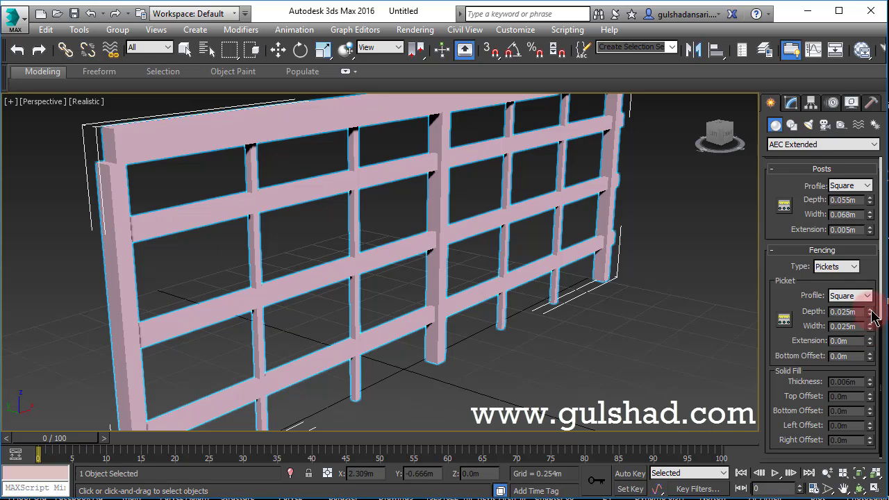
- Set the pickets' depth to 0.026 m, extension to 0.056 m and bottom offset to 0.001 m
click(870, 310)
click(858, 326)
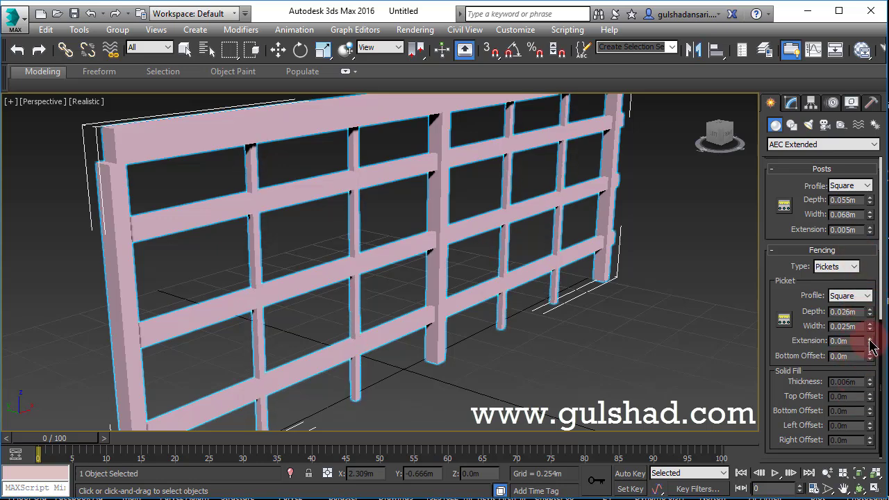
mouse_move(870, 343)
mouse_down()
mouse_move(851, 169)
mouse_move(866, 383)
mouse_move(852, 141)
mouse_move(878, 357)
mouse_move(831, 146)
mouse_move(840, 237)
mouse_move(796, 95)
mouse_move(832, 213)
mouse_move(838, 165)
mouse_move(870, 394)
mouse_move(869, 349)
mouse_up()
scroll(738, 349, down, 5)
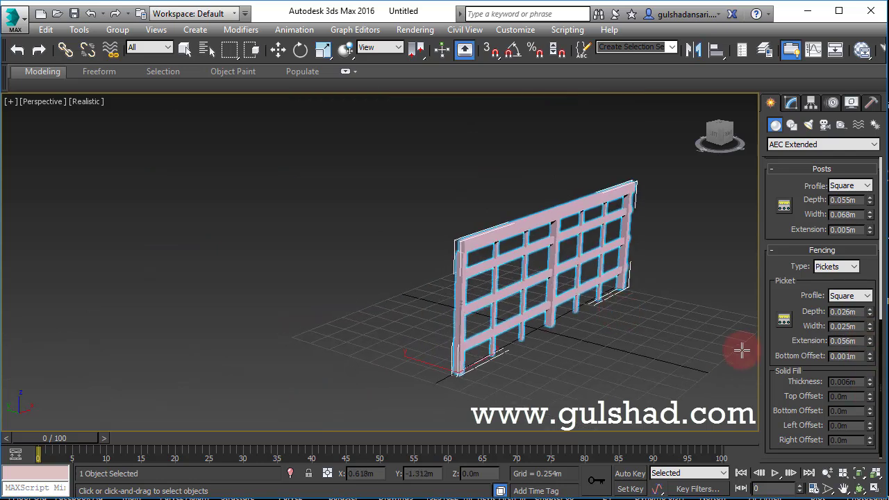
- Open the picket spacing settings, try higher picket counts starting with 3, and return the count to 2
click(783, 321)
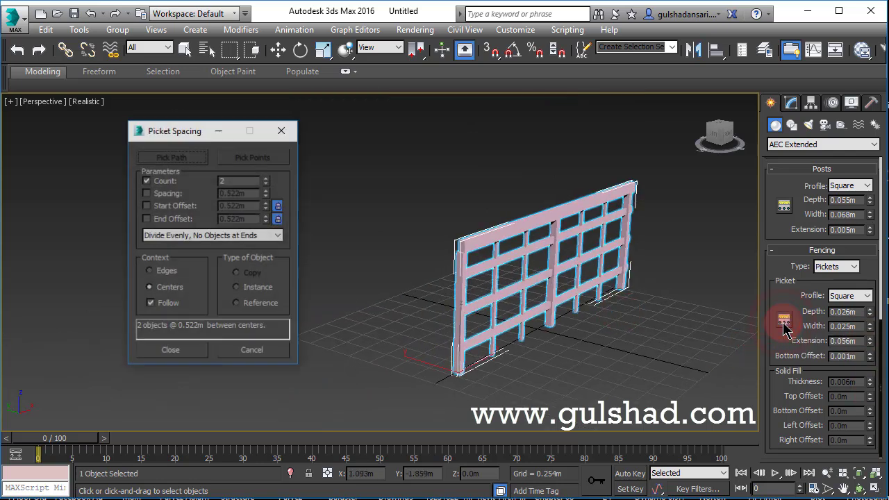
click(213, 185)
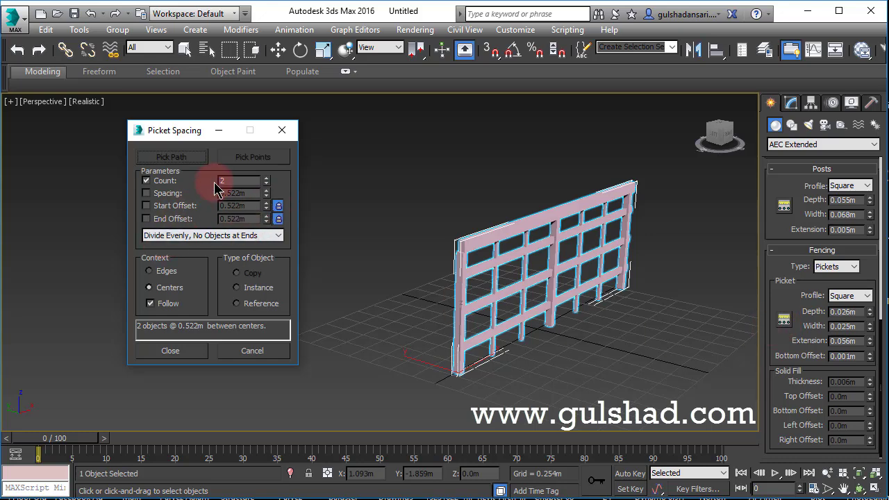
click(258, 185)
click(266, 179)
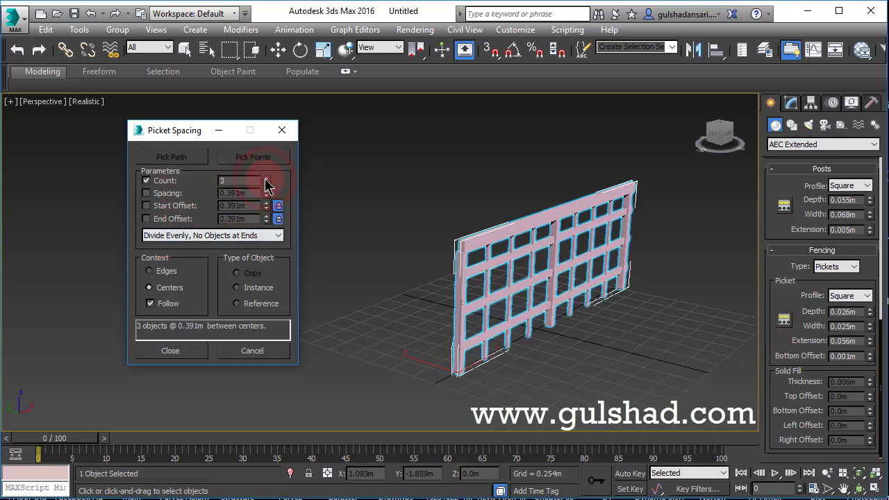
click(266, 179)
click(266, 184)
click(266, 184)
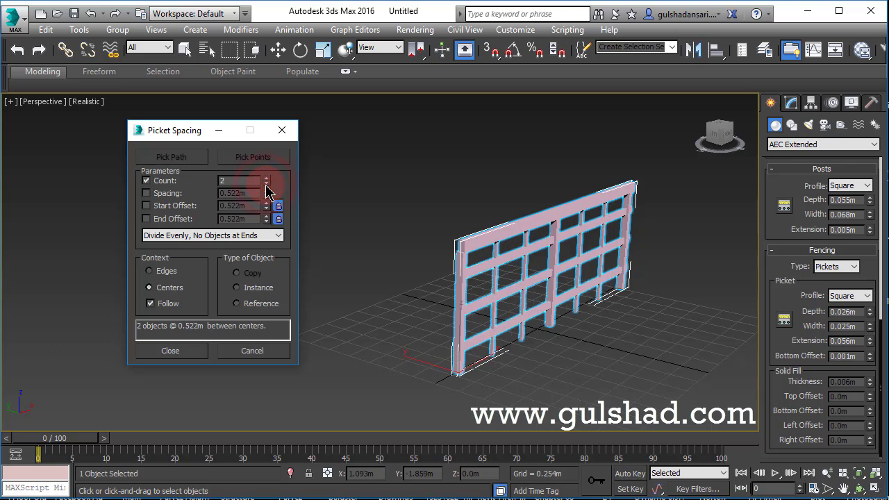
- Try the pickets with unlocked start and end offsets, then lock both offsets to the spacing again
click(147, 195)
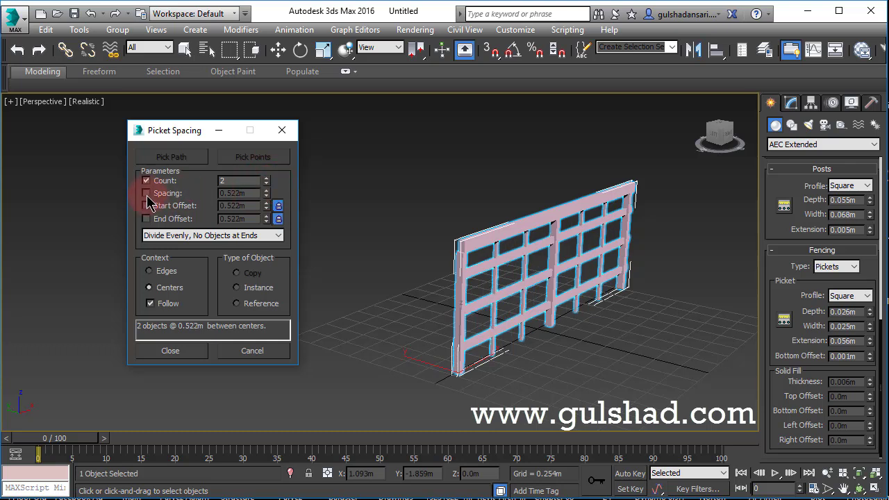
click(279, 206)
click(277, 218)
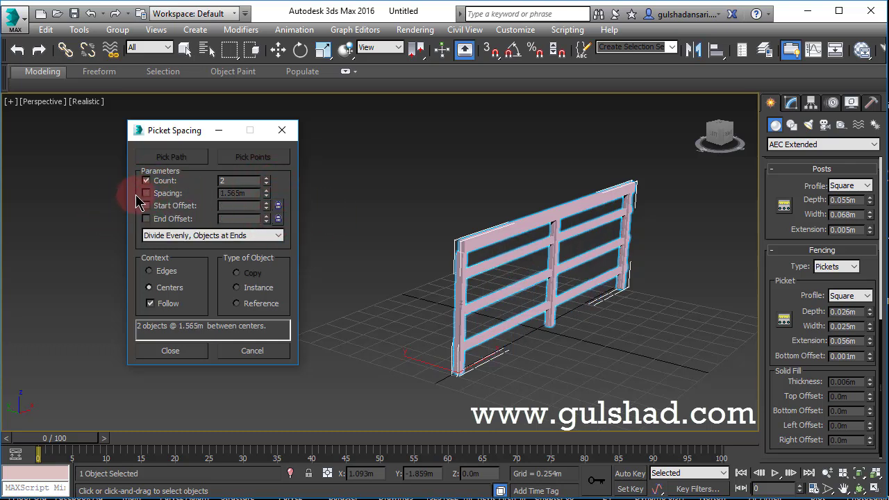
click(278, 206)
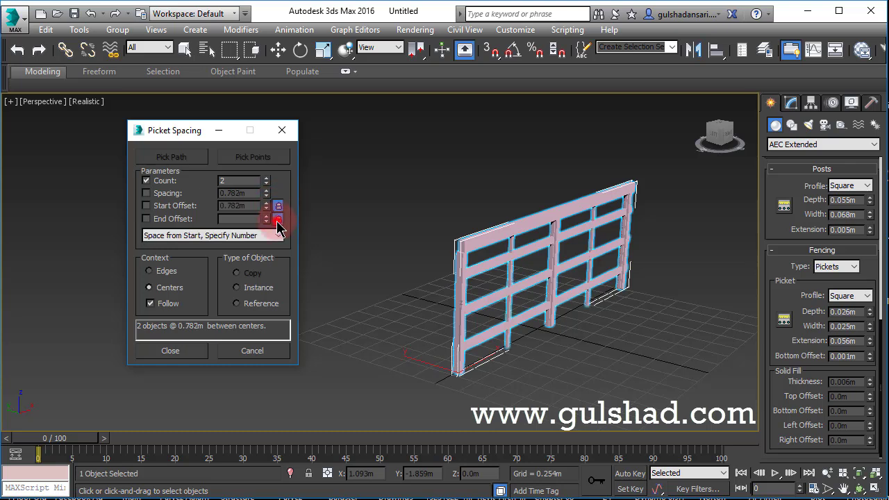
click(278, 219)
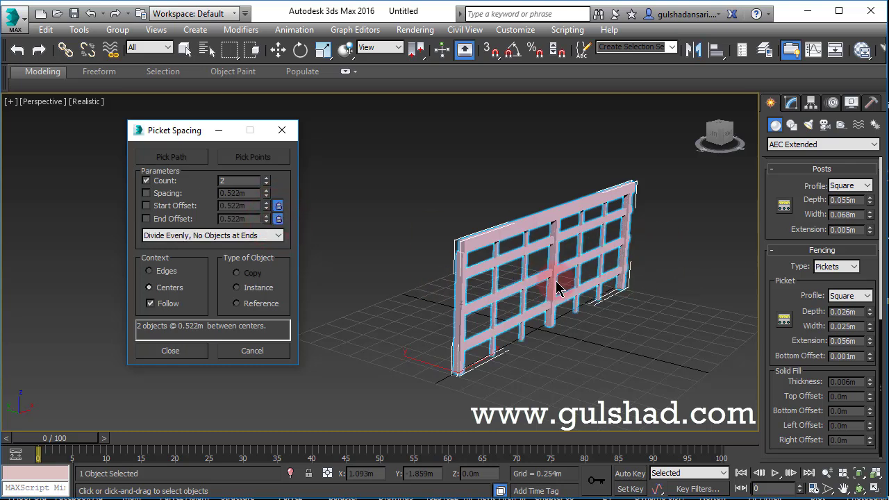
- Unlock both picket offsets, enable a spacing of 0.634 m and lock the start offset to the spacing
click(277, 208)
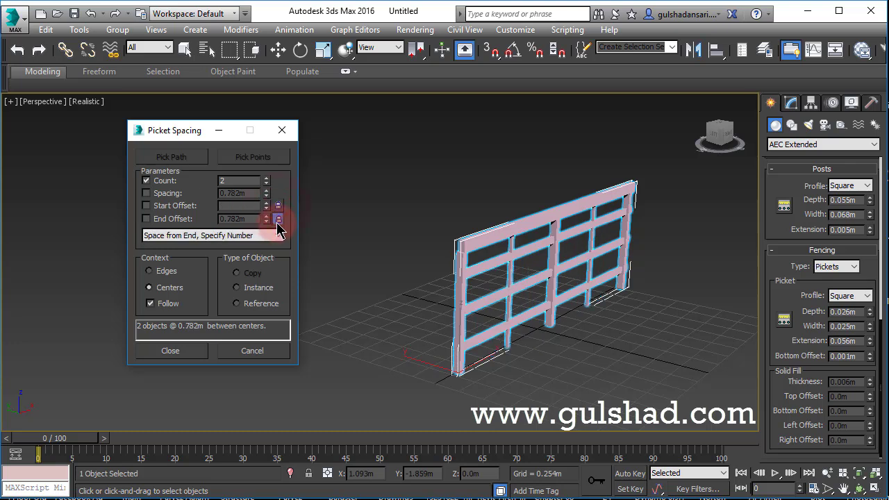
click(278, 220)
click(147, 194)
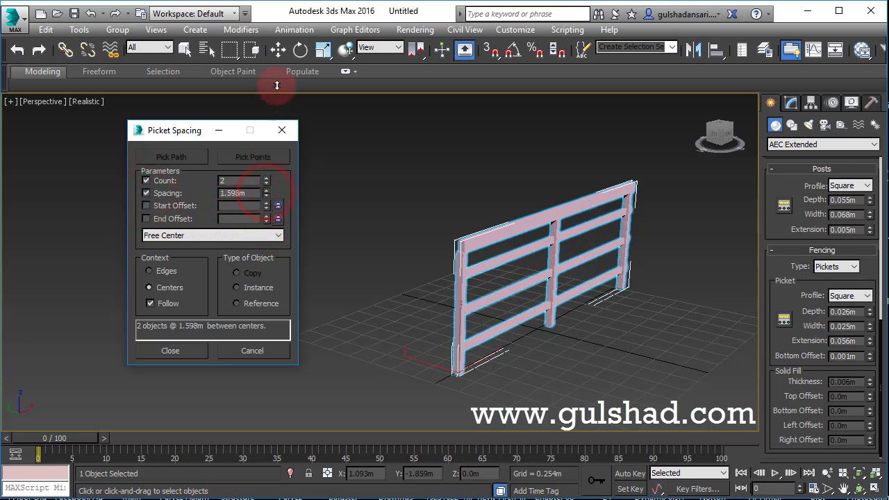
drag(266, 194, 270, 407)
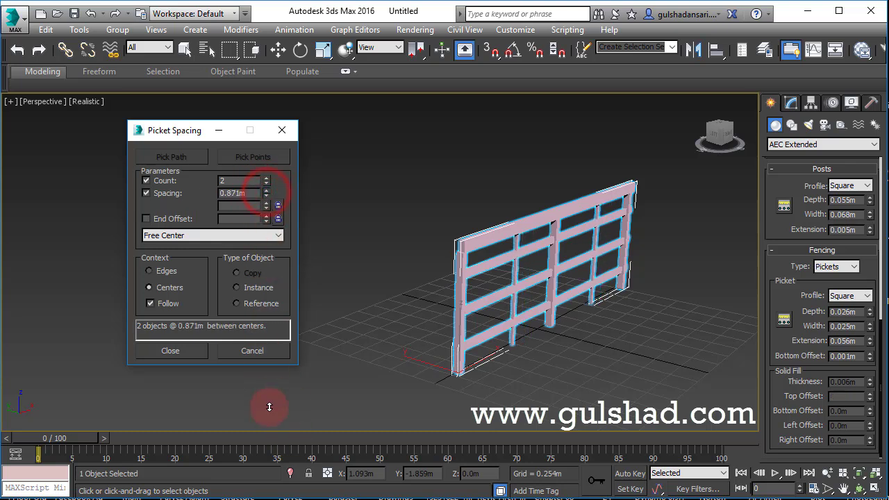
drag(266, 195, 272, 385)
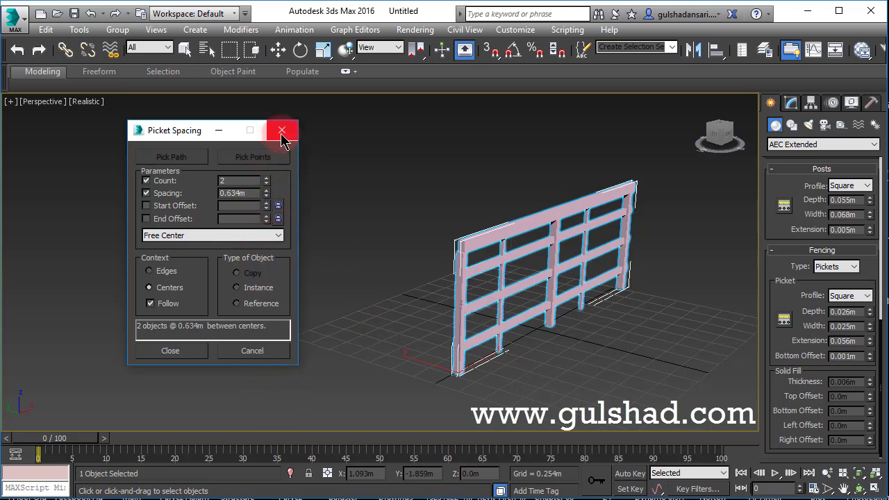
click(278, 206)
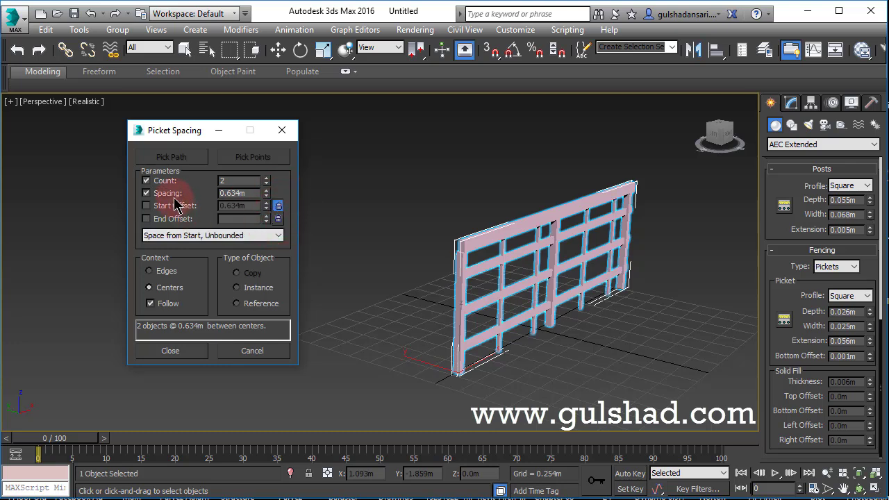
- Disable the picket spacing value, lock the end offset to the spacing so the pickets divide evenly, and accept the picket spacing
click(146, 193)
click(277, 219)
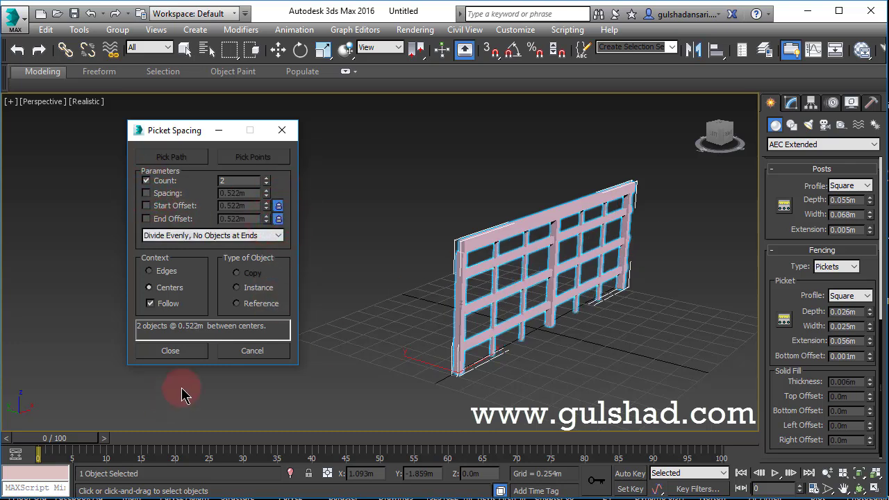
click(185, 353)
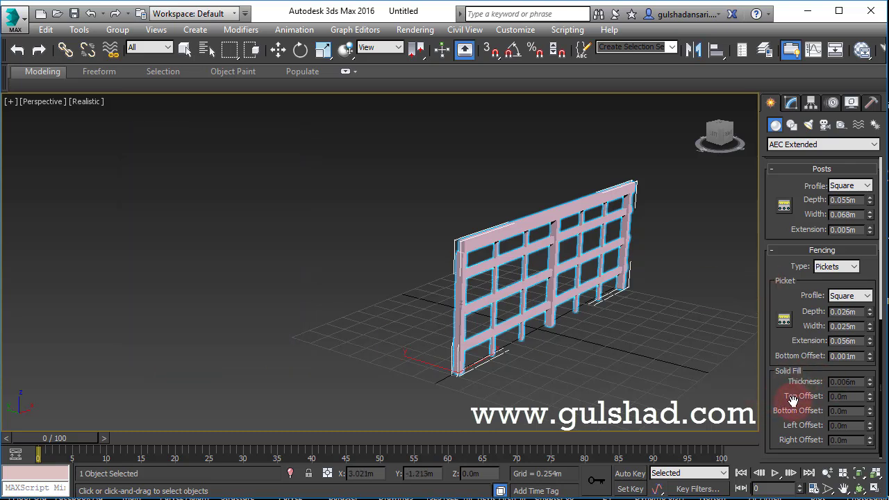
- Change the railing's fencing type to Solid Fill and frame the railing in the view
click(822, 268)
click(823, 297)
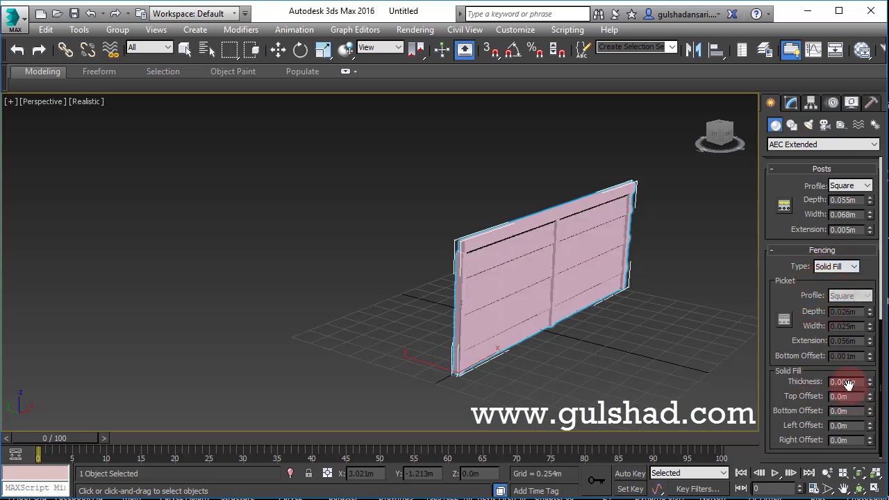
key(z)
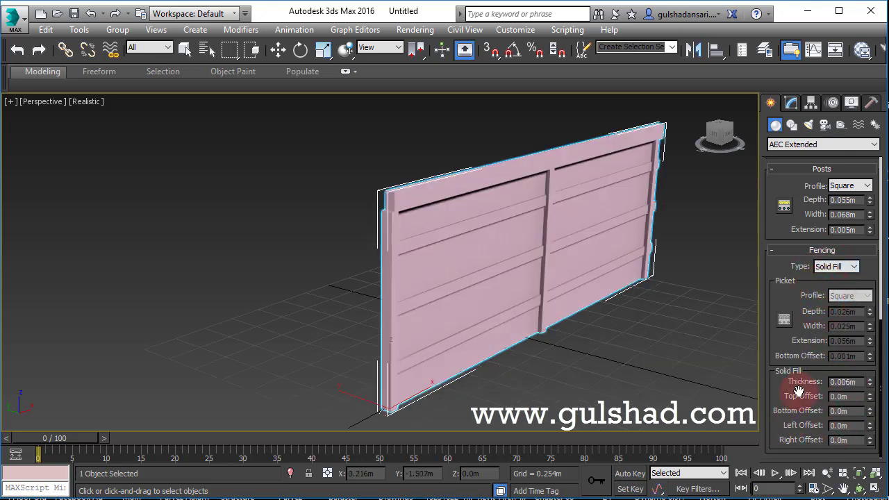
- Set the solid fill's offsets to 0.157 m top, 0.138 m bottom, 0.134 m left and 0.129 m right
drag(870, 381, 849, 160)
click(857, 397)
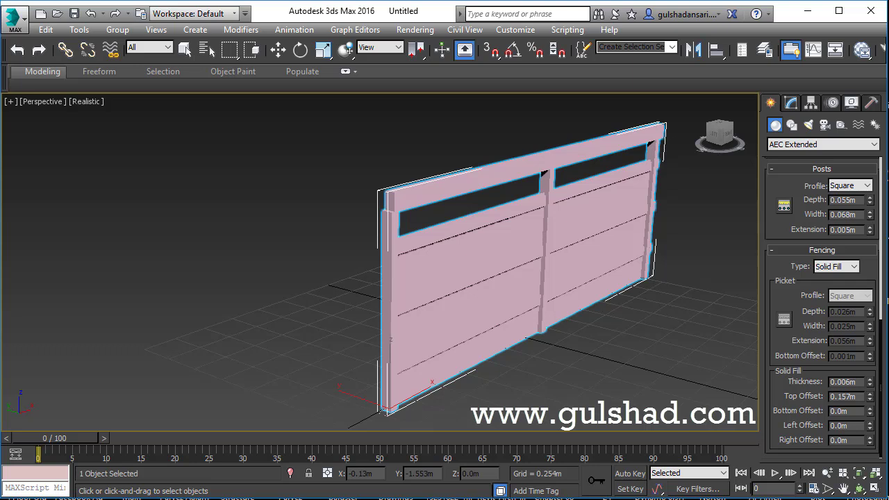
drag(871, 412, 805, 33)
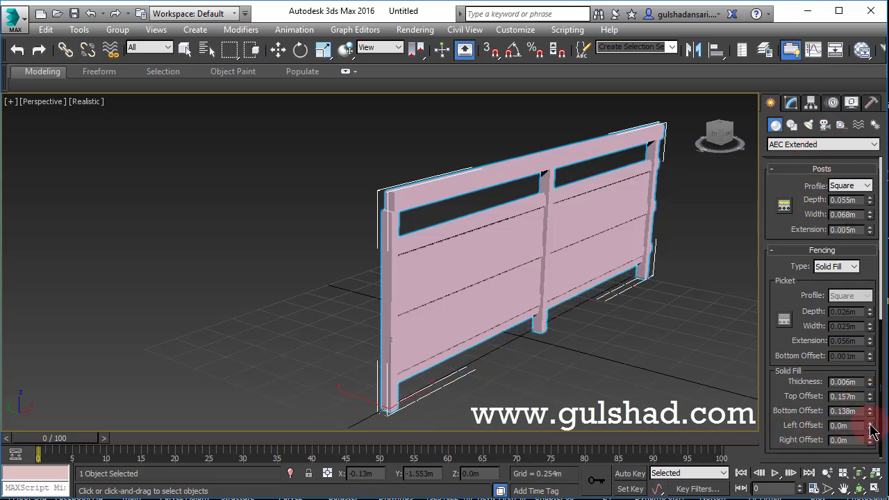
drag(871, 427, 855, 339)
drag(860, 407, 847, 58)
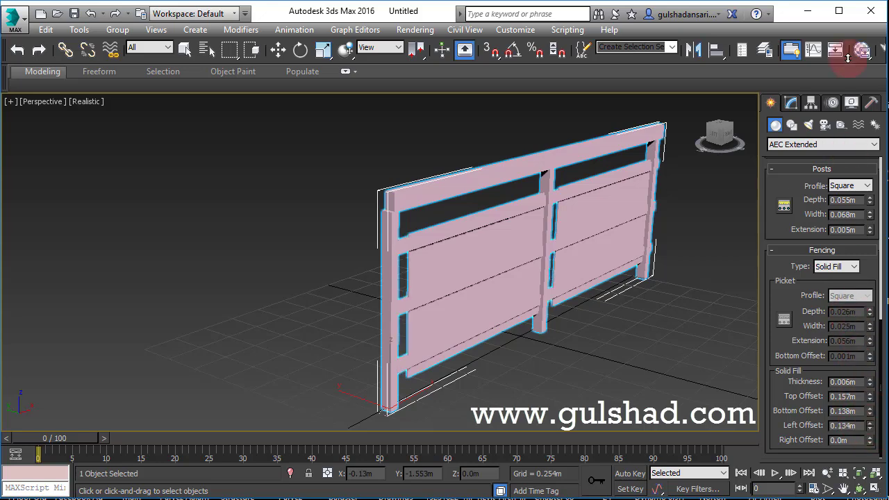
drag(869, 440, 815, 86)
mouse_move(575, 297)
middle_down()
mouse_move(538, 303)
mouse_move(571, 272)
mouse_move(545, 279)
mouse_move(564, 302)
middle_up()
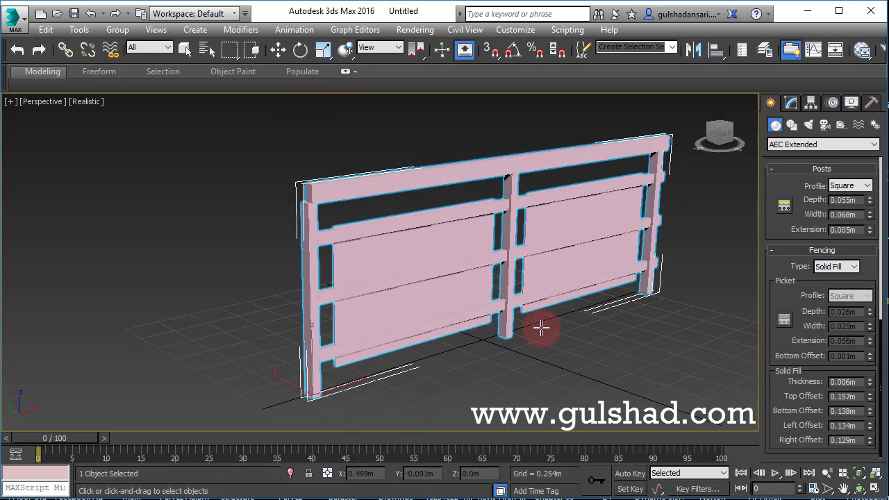
scroll(550, 334, down, 3)
- Draw an arc spline with a radius of about 1.831 m beside the railing in the Top view
drag(774, 193, 780, 431)
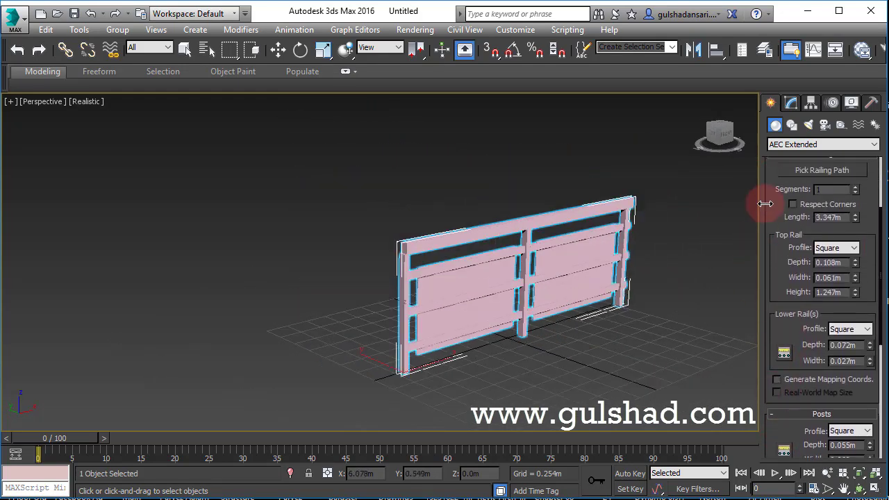
drag(766, 201, 774, 323)
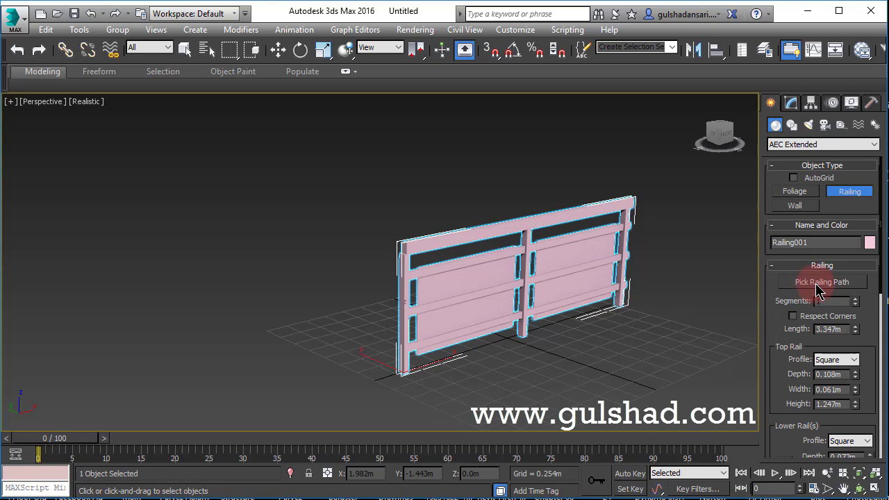
middle_drag(541, 311, 533, 293)
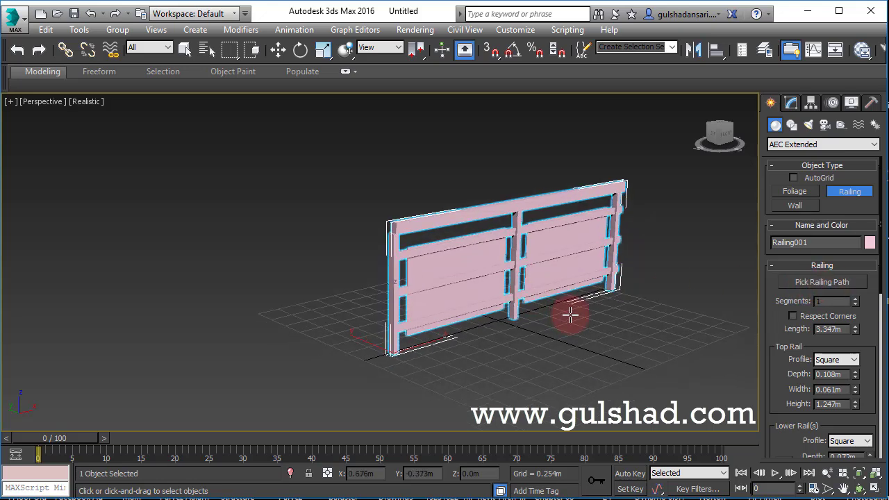
key(alt+w)
right_click(280, 210)
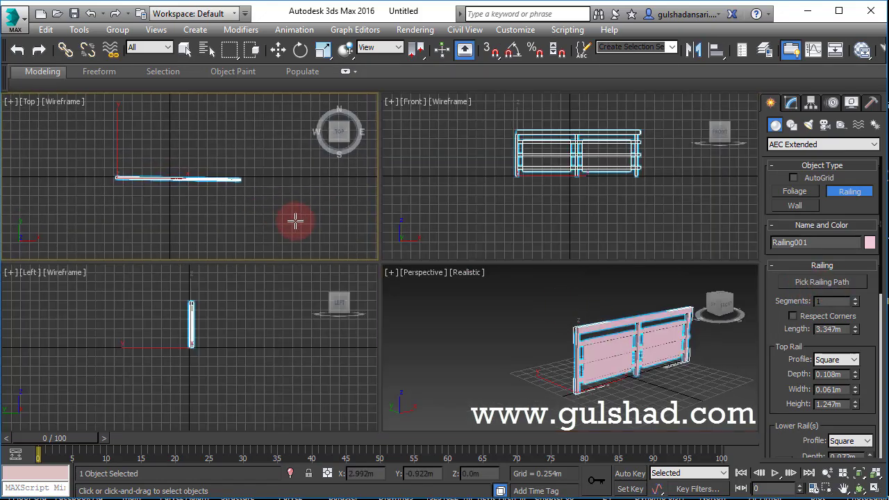
click(791, 124)
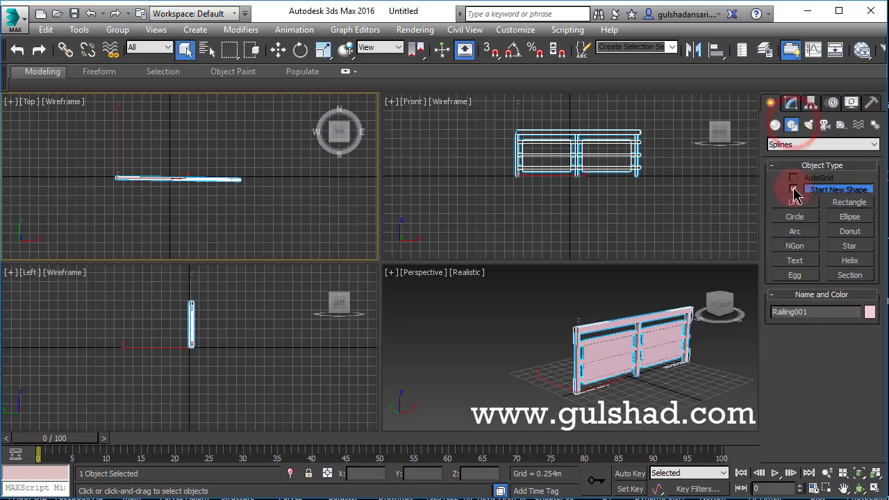
click(795, 233)
middle_drag(153, 201, 107, 221)
drag(184, 215, 313, 213)
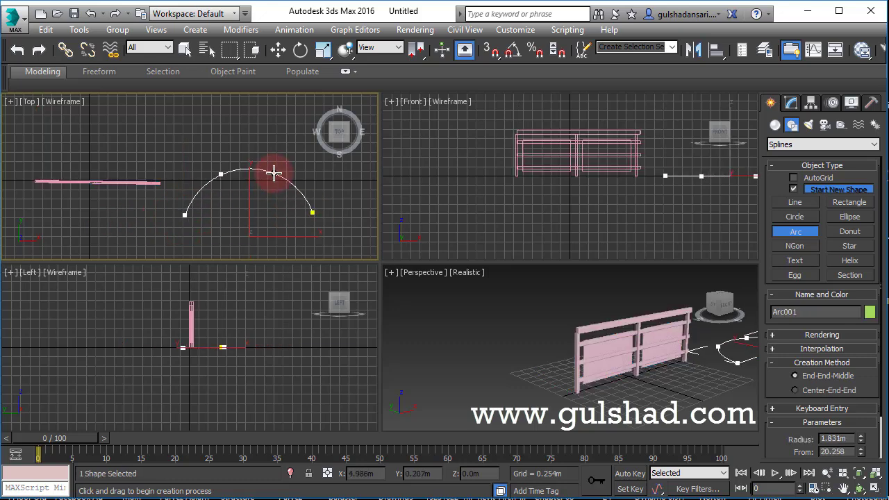
click(273, 173)
- Create a second railing in the Perspective view using the arc as its railing path
middle_drag(583, 323, 393, 333)
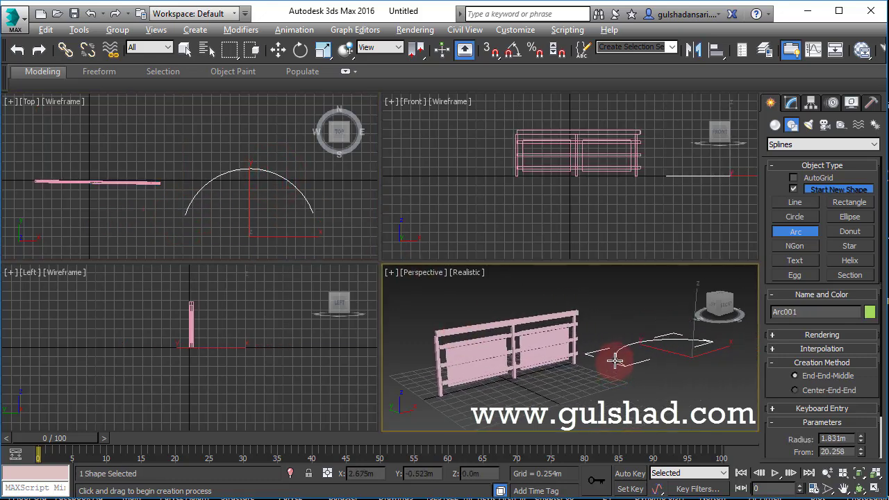
key(alt+w)
scroll(625, 340, up, 3)
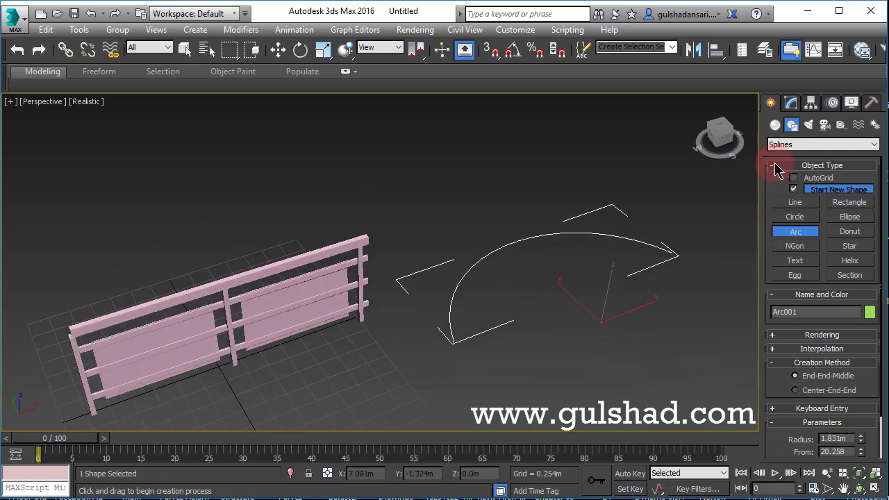
click(776, 124)
click(854, 192)
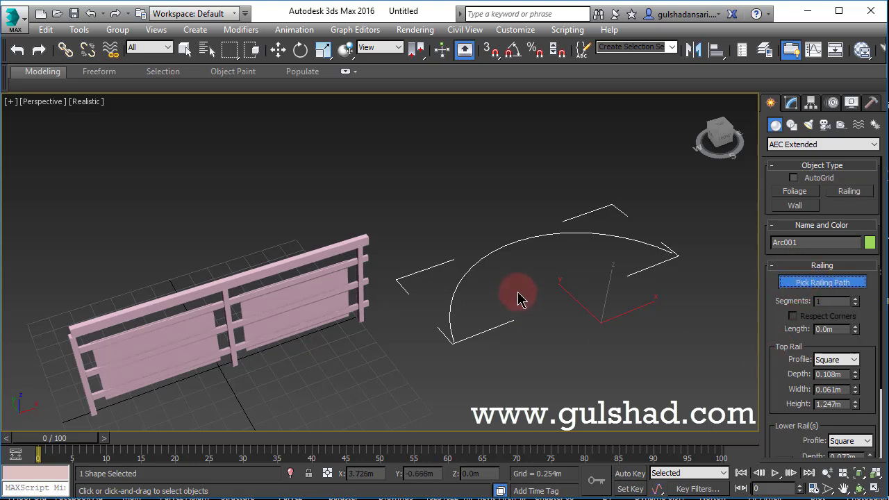
click(511, 241)
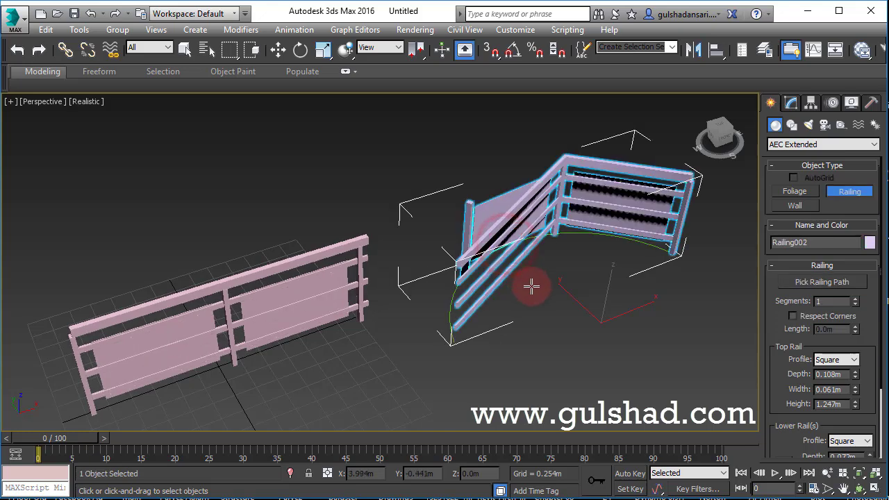
- Raise the arc railing's segments to 38 so it follows the curve smoothly
alt+middle_drag(615, 332, 572, 281)
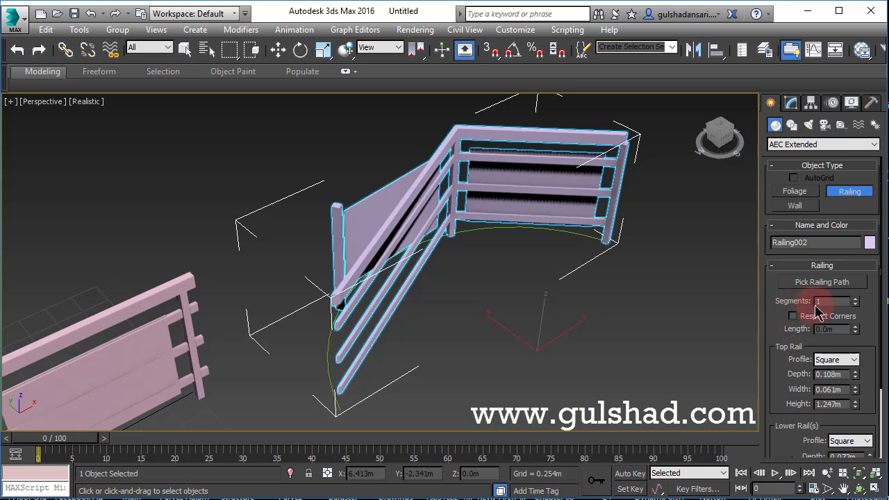
click(856, 301)
drag(856, 303, 853, 289)
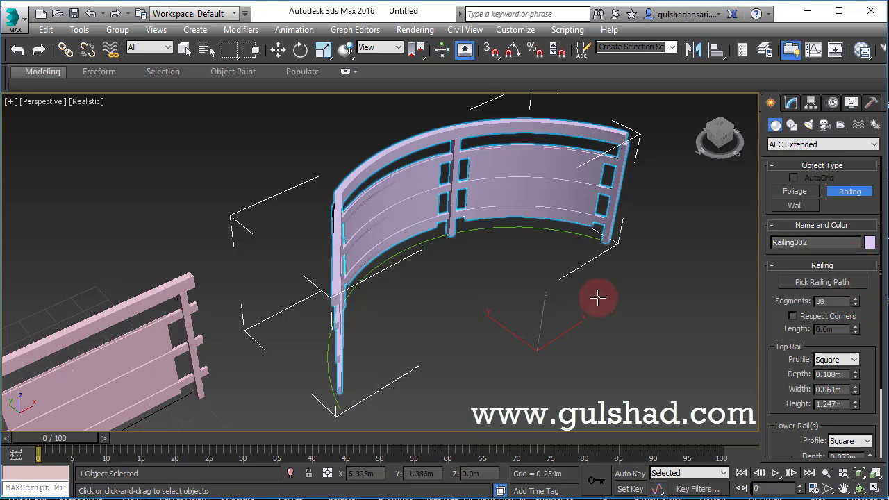
- Set the curved railing's post count to 4 in the post spacing settings and accept it
alt+middle_drag(619, 311, 563, 282)
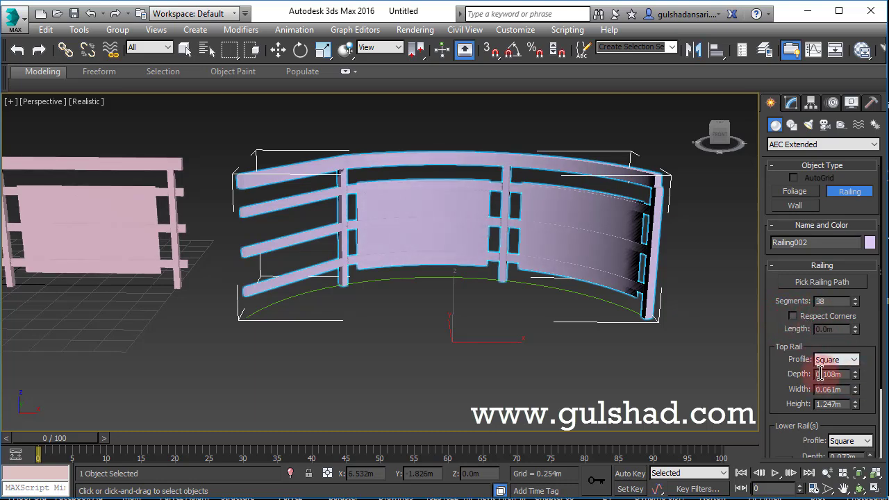
drag(780, 377, 773, 234)
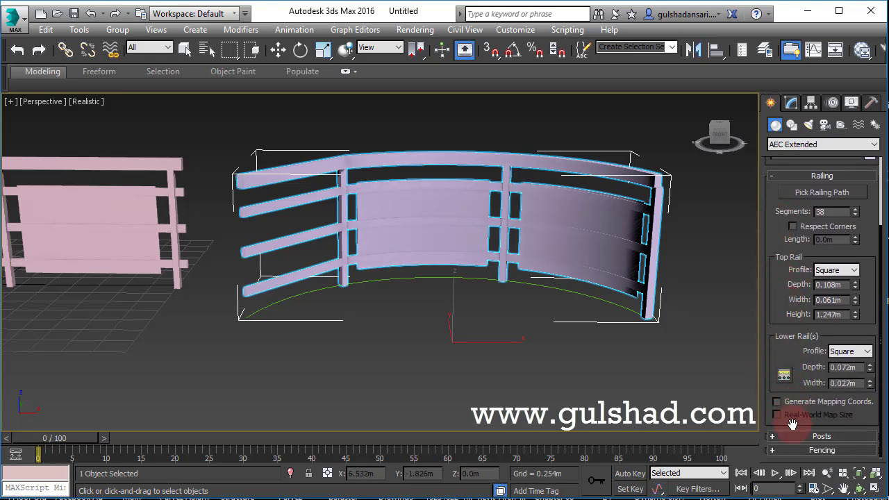
middle_drag(357, 327, 372, 330)
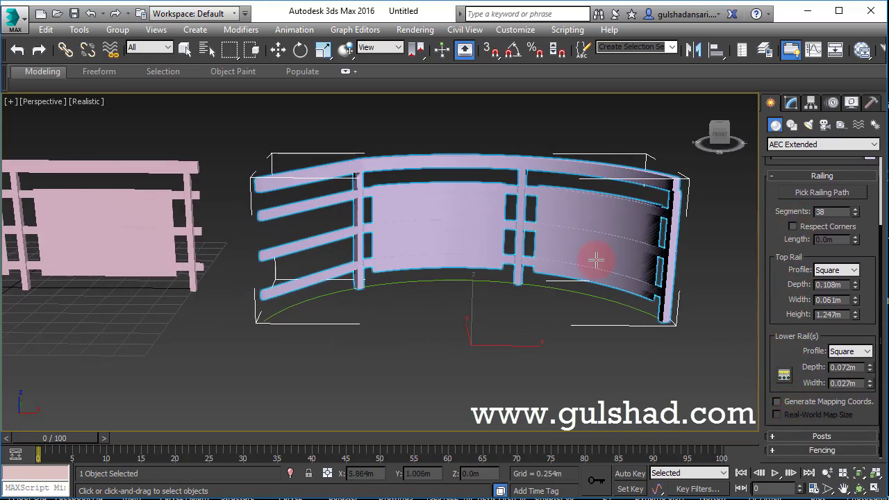
middle_drag(497, 297, 493, 335)
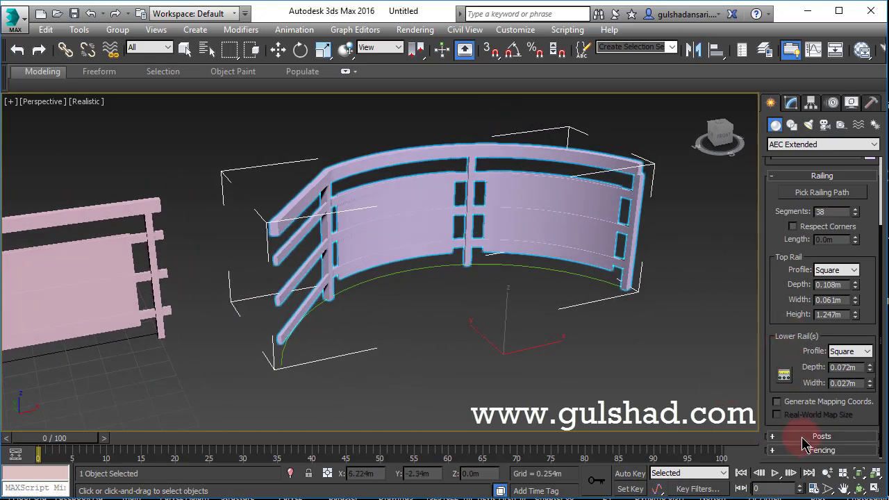
scroll(776, 300, up, 1)
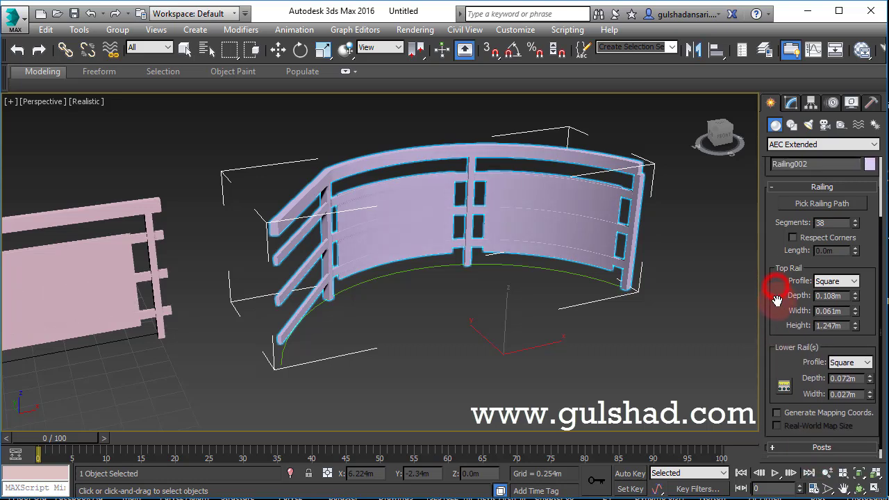
drag(776, 300, 756, 232)
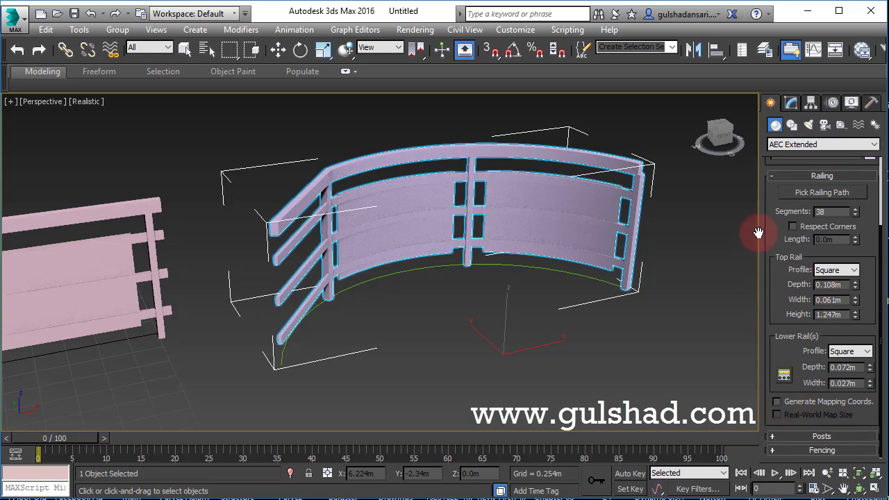
click(786, 438)
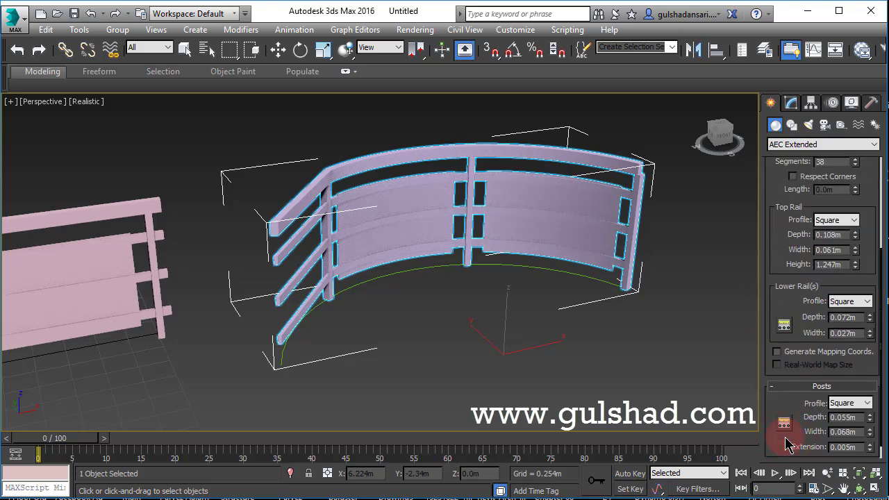
click(783, 406)
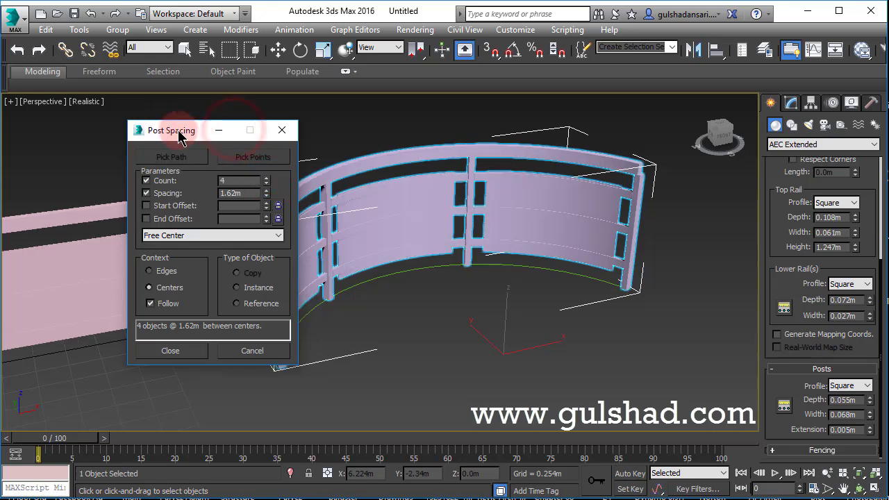
drag(182, 129, 69, 118)
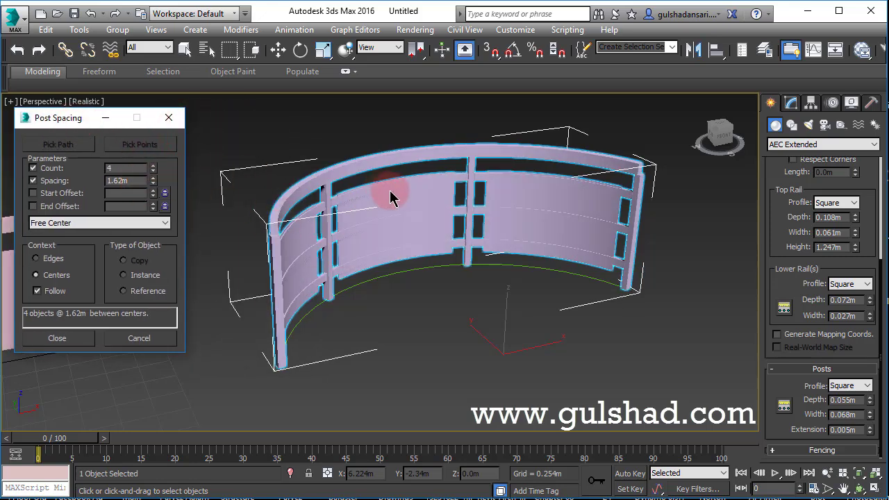
click(153, 171)
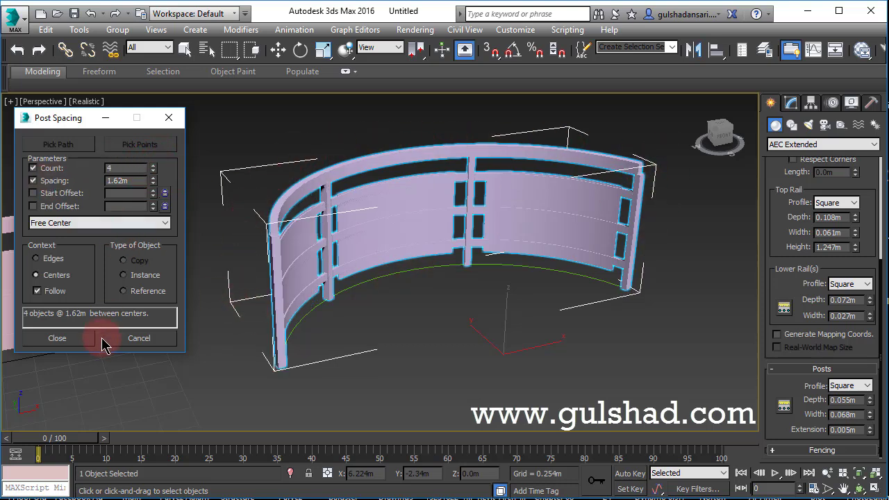
click(56, 338)
- Place a Scotch Pine foliage object on the ground beside the curved railing in the Perspective view
alt+middle_drag(386, 303, 468, 303)
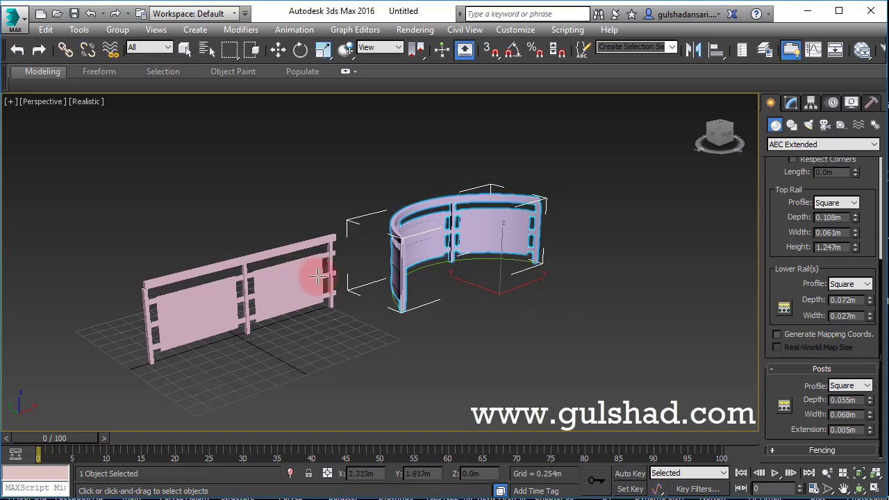
middle_drag(318, 277, 347, 269)
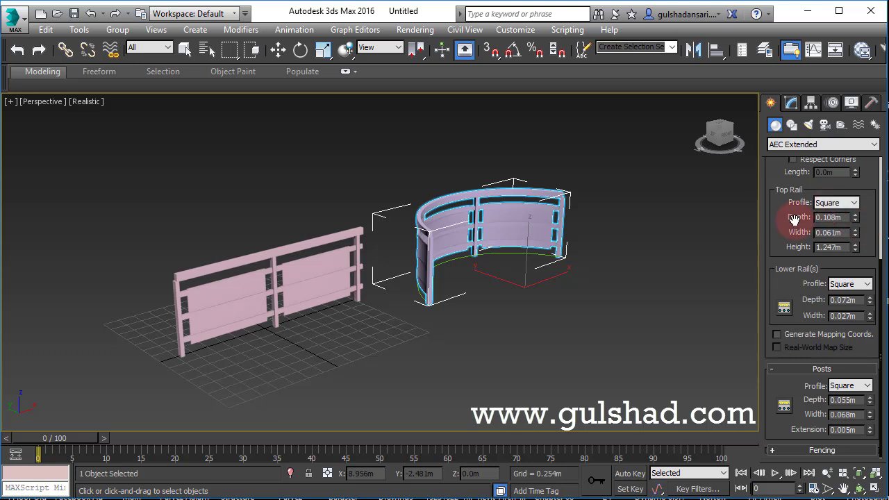
drag(787, 223, 793, 418)
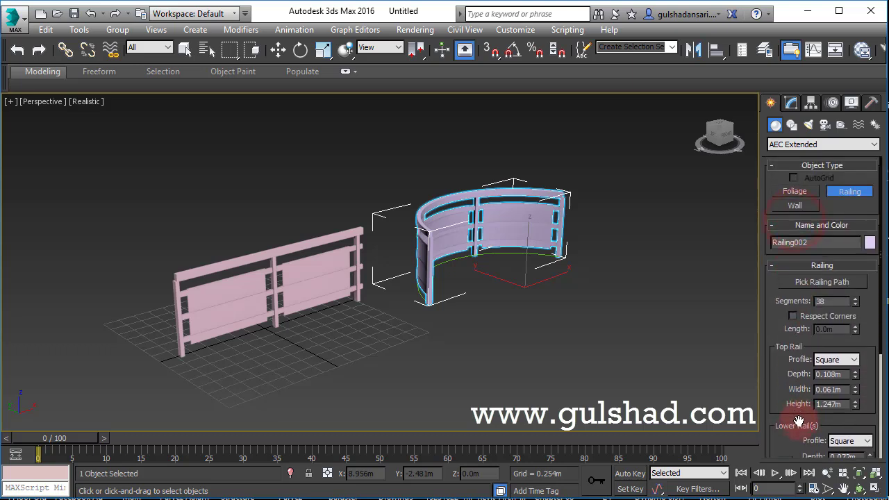
click(794, 188)
drag(863, 319, 867, 354)
click(809, 316)
drag(808, 316, 807, 332)
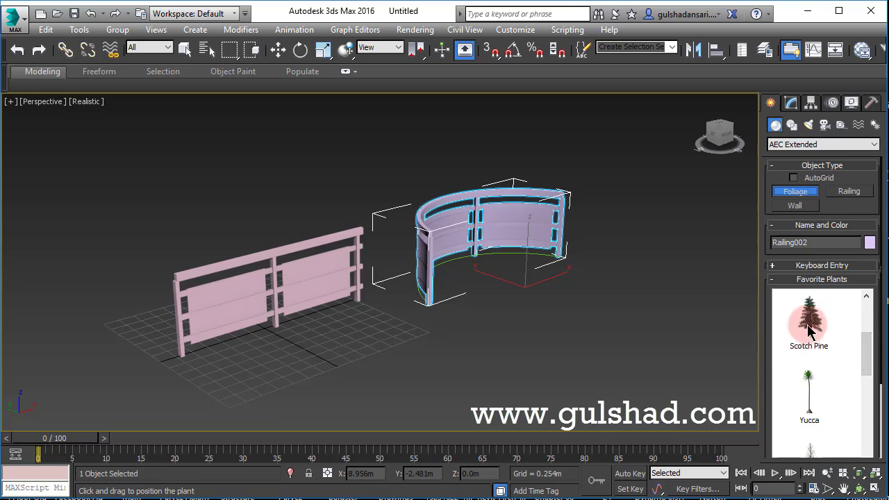
click(808, 325)
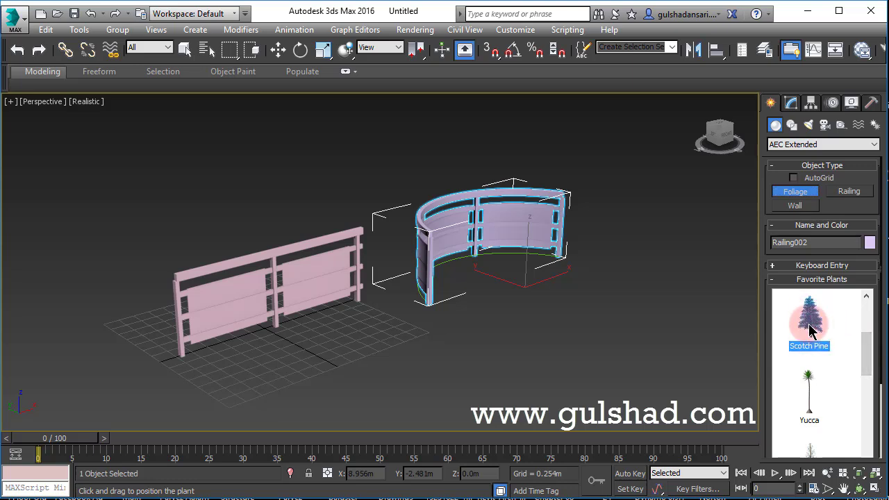
middle_drag(595, 325, 506, 343)
drag(518, 343, 506, 307)
- Scale the Scotch Pine down uniformly to about 20.3% so it suits the size of the railings
scroll(357, 355, down, 5)
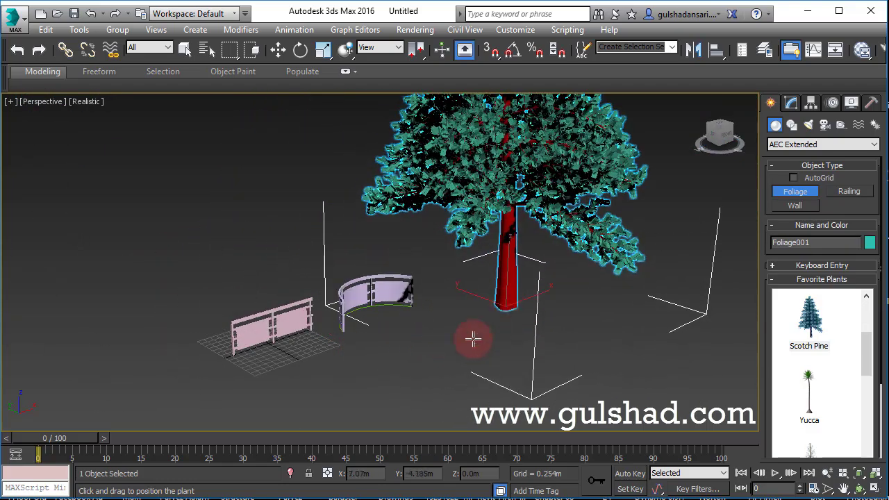
scroll(472, 339, down, 5)
middle_drag(561, 299, 479, 333)
scroll(473, 332, up, 3)
scroll(438, 304, down, 3)
middle_drag(439, 307, 459, 311)
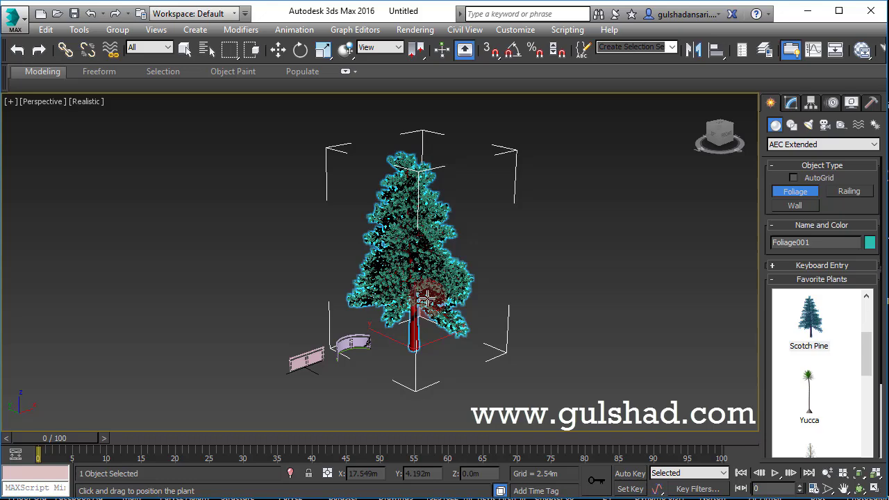
click(323, 49)
drag(415, 345, 405, 403)
scroll(404, 402, up, 3)
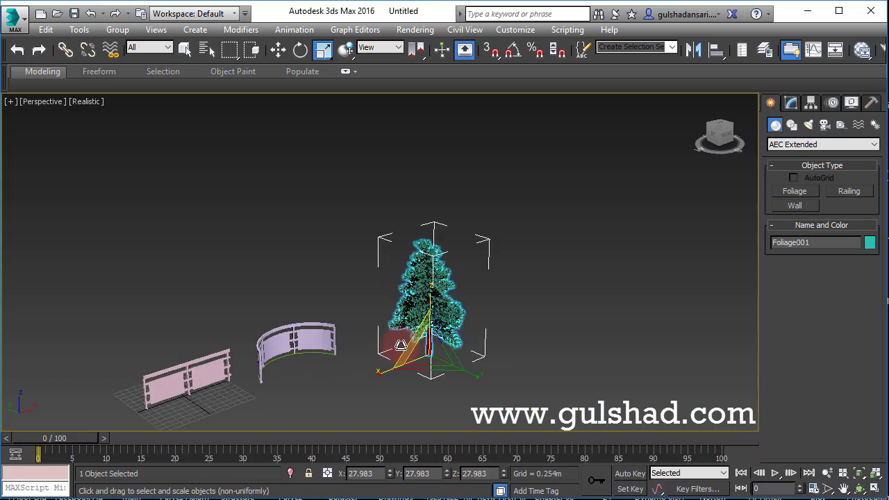
drag(419, 357, 451, 378)
scroll(428, 312, up, 6)
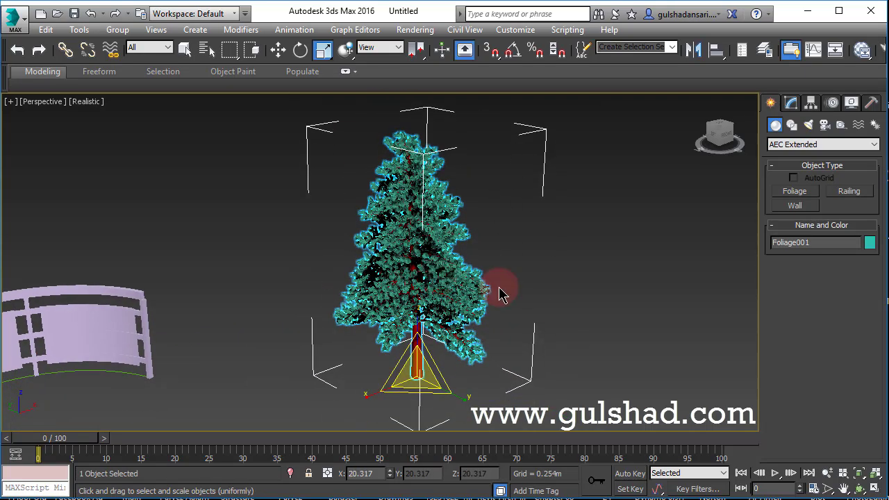
- Set the Scotch Pine's height parameter to 14.63 m
right_click(583, 249)
click(552, 234)
right_click(544, 230)
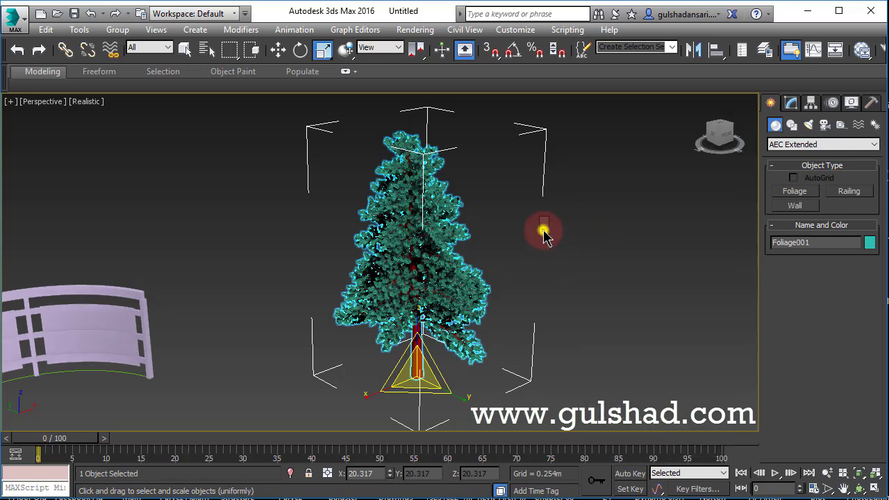
click(511, 229)
click(791, 103)
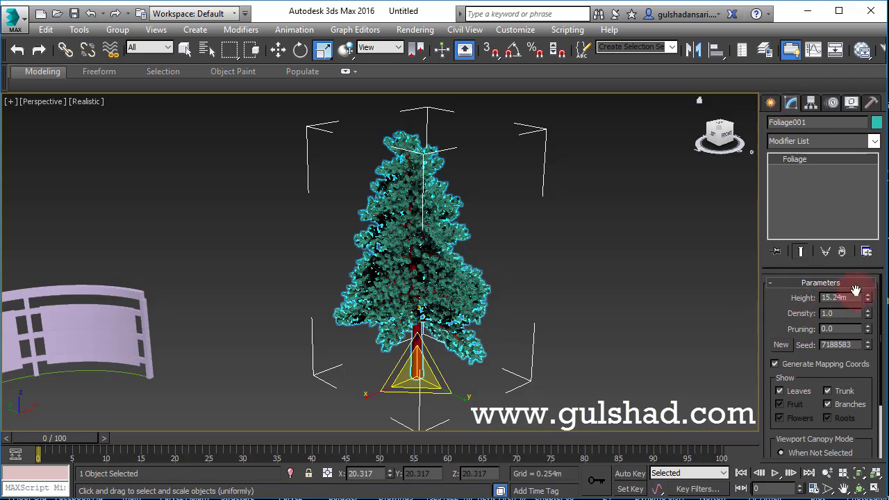
drag(871, 302, 864, 320)
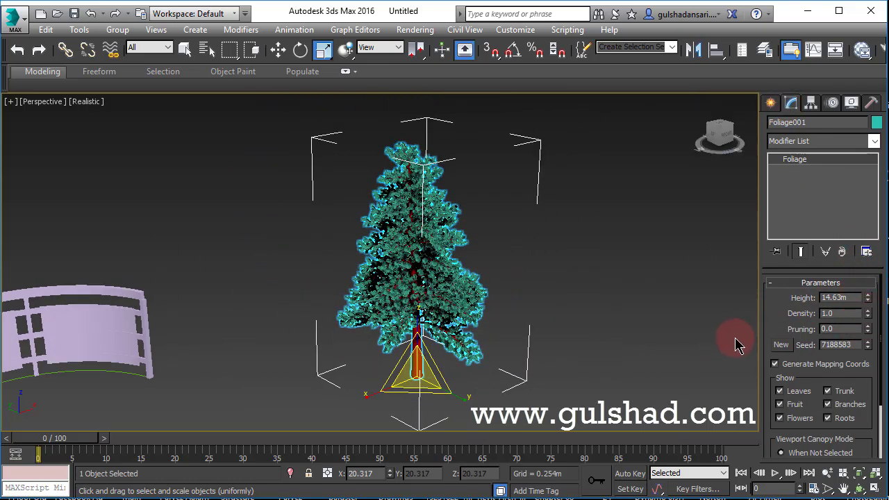
- Examine the pine's show, canopy and level-of-detail options, and compare its viewport display while unselected and selected
drag(777, 314, 777, 277)
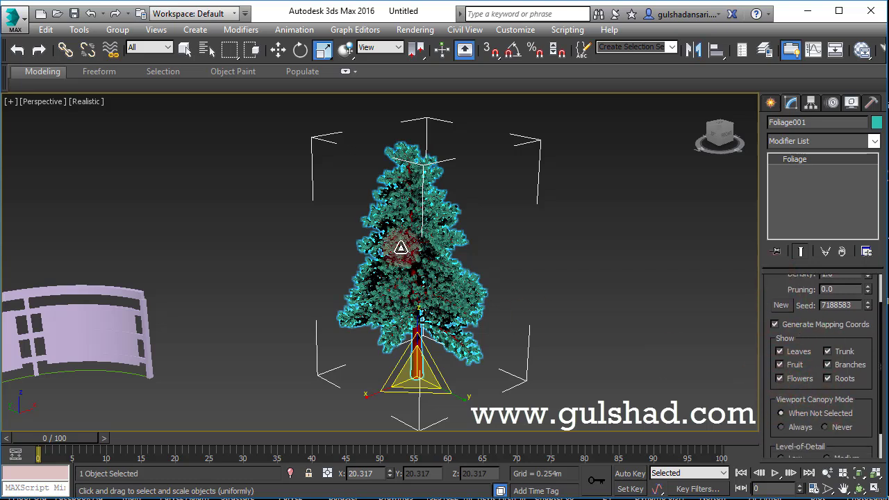
click(780, 380)
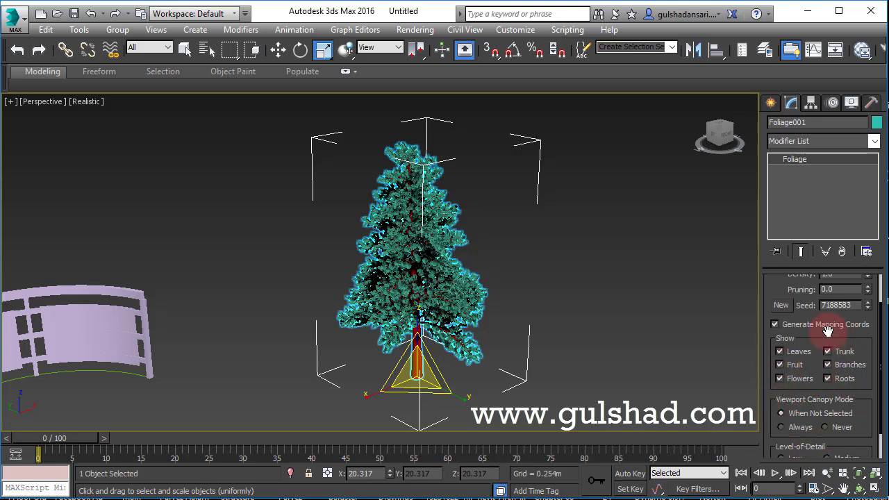
drag(865, 418, 866, 383)
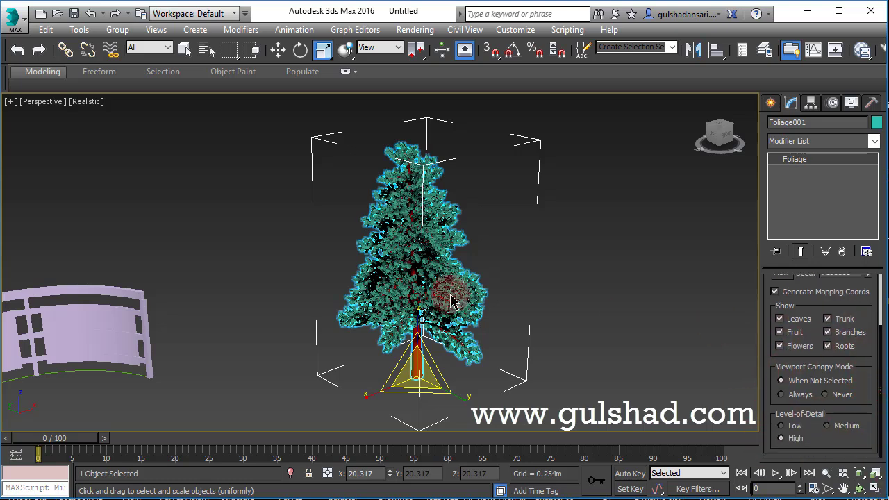
middle_drag(438, 292, 491, 285)
alt+middle_drag(234, 236, 211, 274)
click(211, 275)
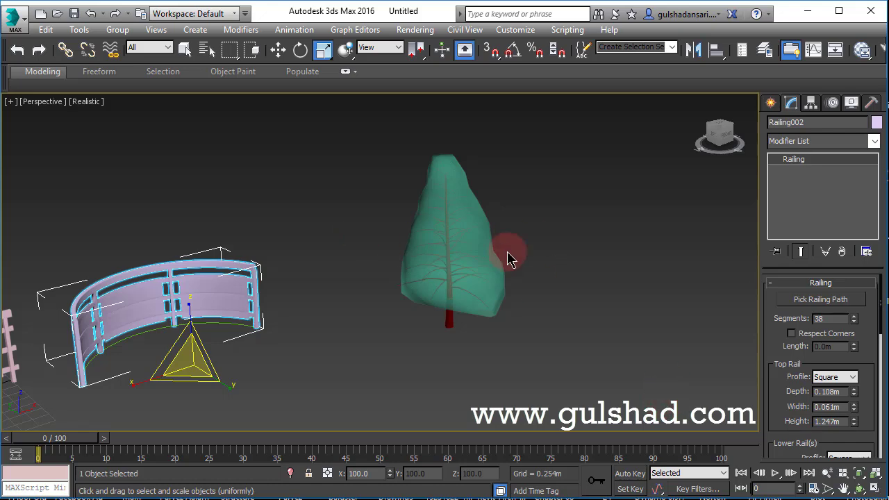
click(470, 267)
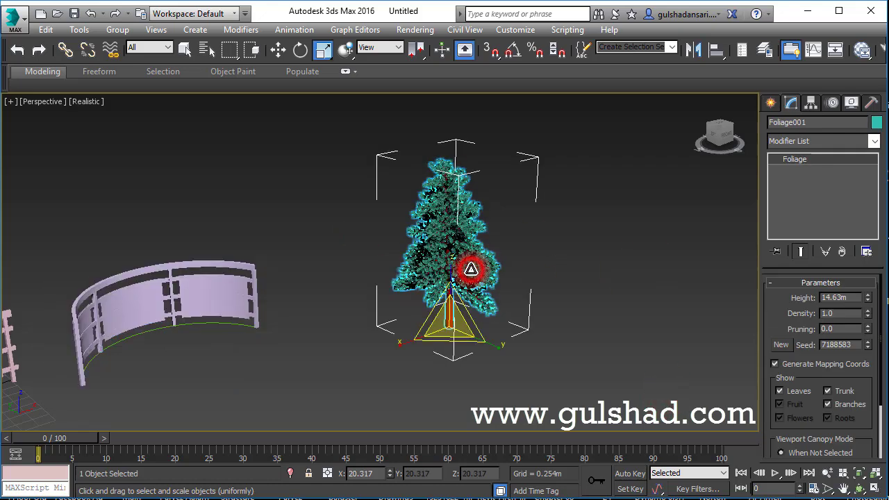
- Try the Never viewport canopy mode on the Scotch Pine and view the tree deselected
drag(772, 320, 774, 264)
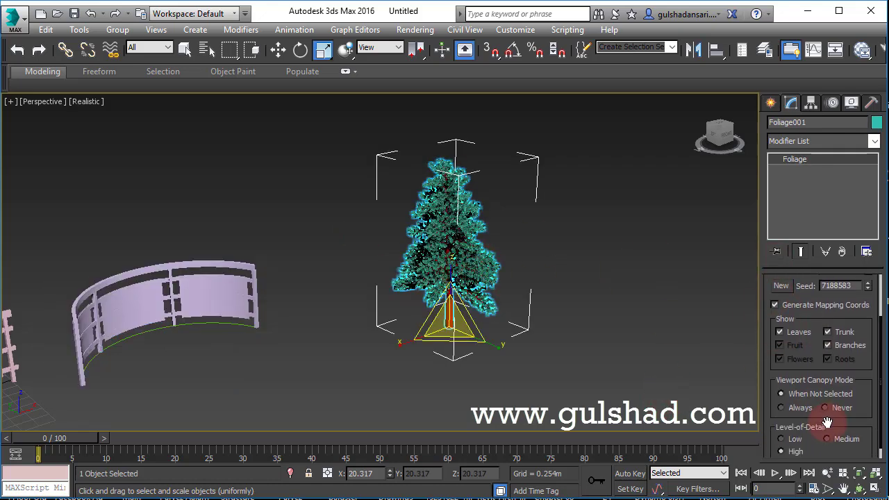
drag(868, 398, 810, 364)
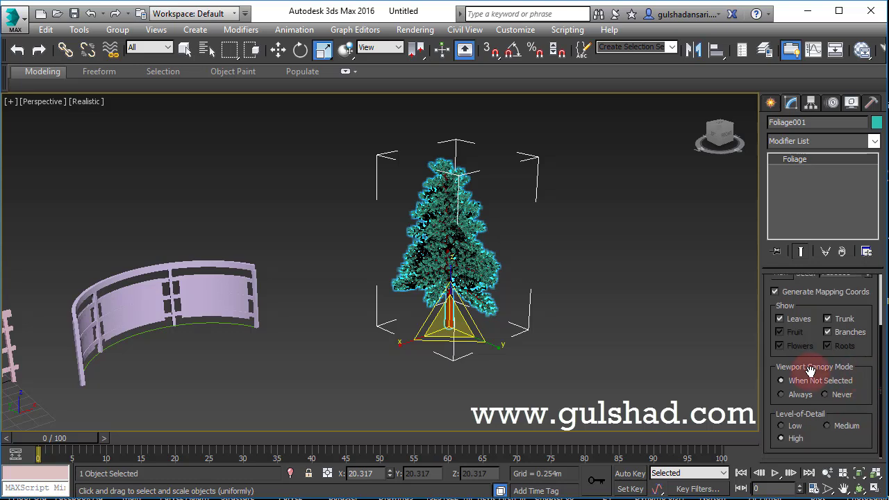
click(781, 395)
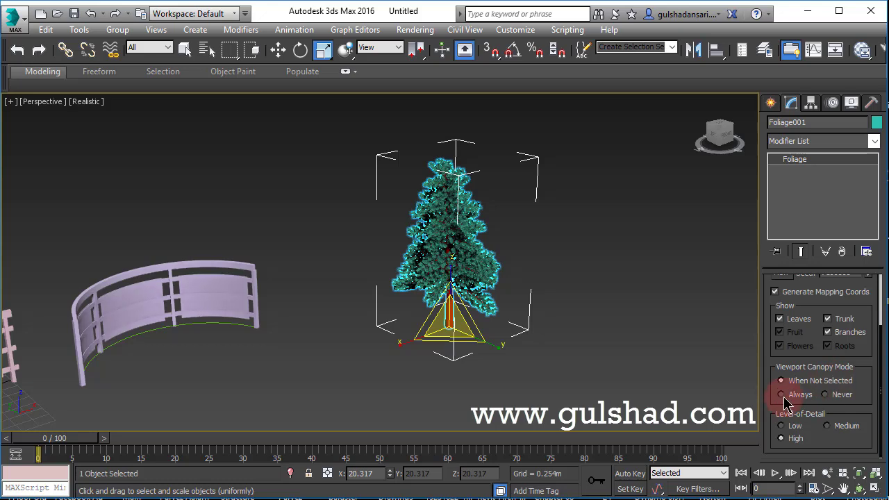
click(824, 395)
click(546, 387)
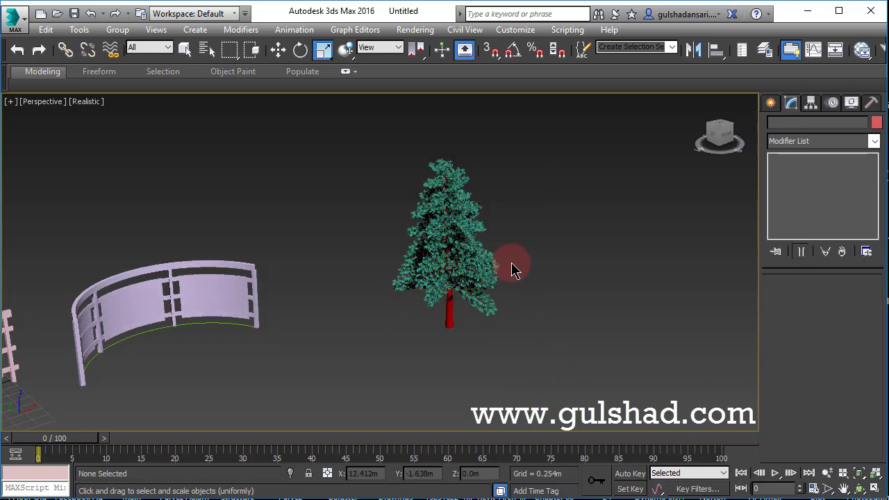
middle_drag(409, 307, 462, 288)
click(477, 336)
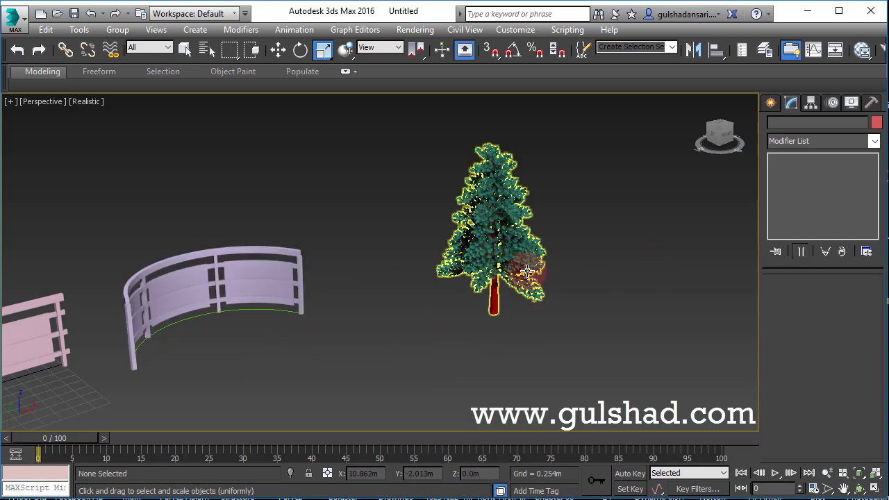
mouse_move(521, 277)
middle_down()
mouse_move(521, 288)
mouse_move(611, 252)
mouse_move(525, 278)
middle_up()
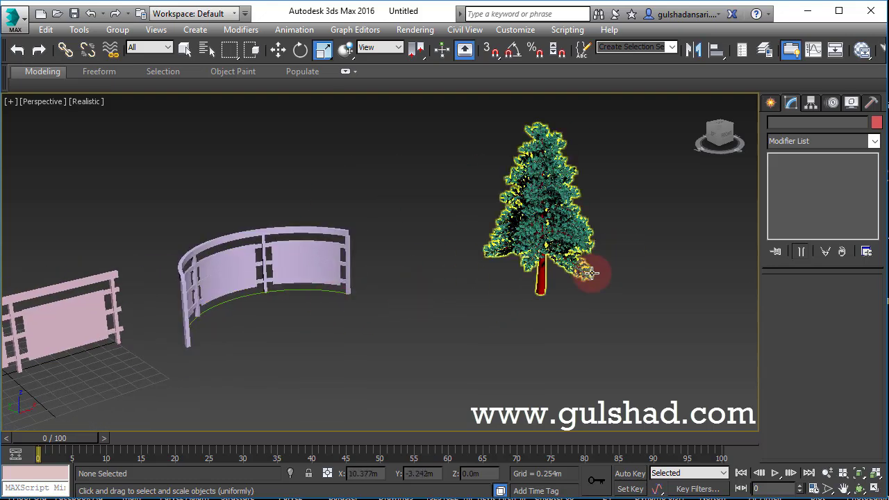
alt+middle_drag(590, 278, 553, 306)
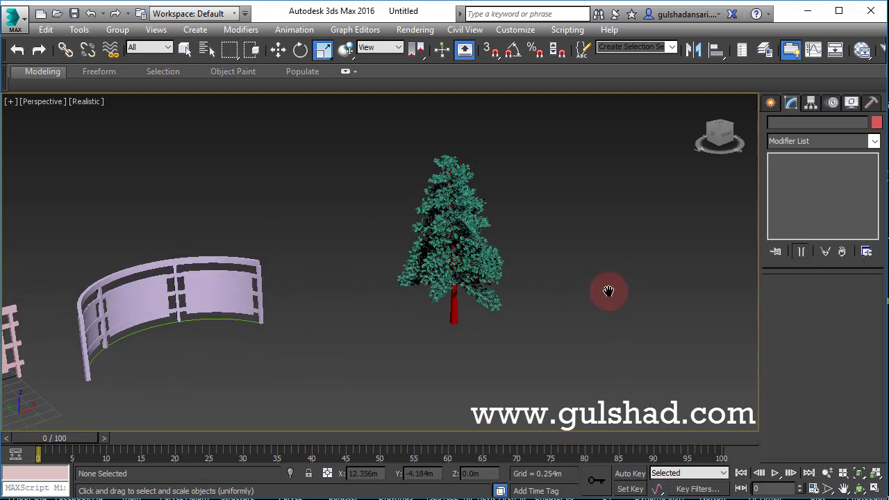
- Set the Scotch Pine's viewport canopy mode to When Not Selected and deselect the tree
click(481, 257)
drag(777, 413, 766, 375)
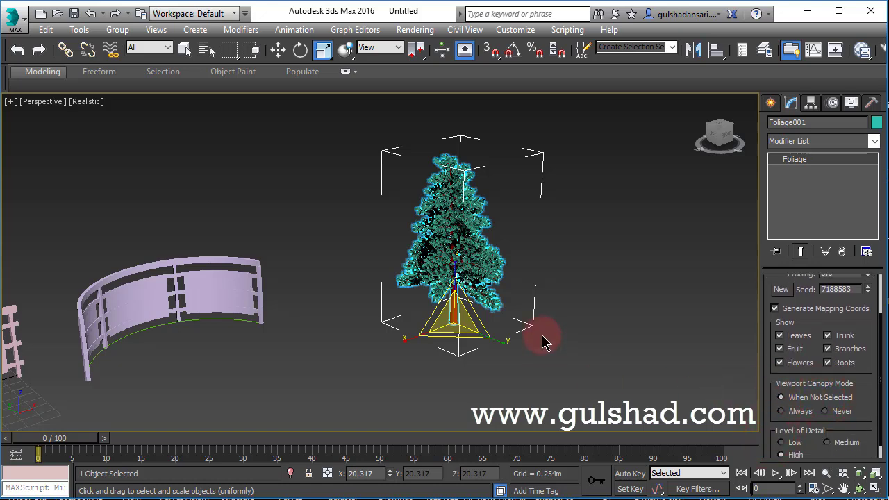
click(618, 320)
click(510, 280)
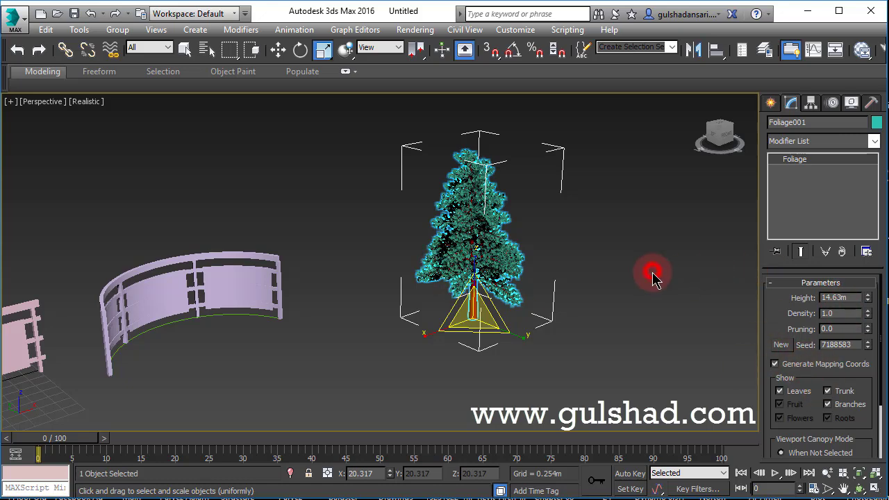
click(582, 273)
middle_drag(528, 301, 545, 304)
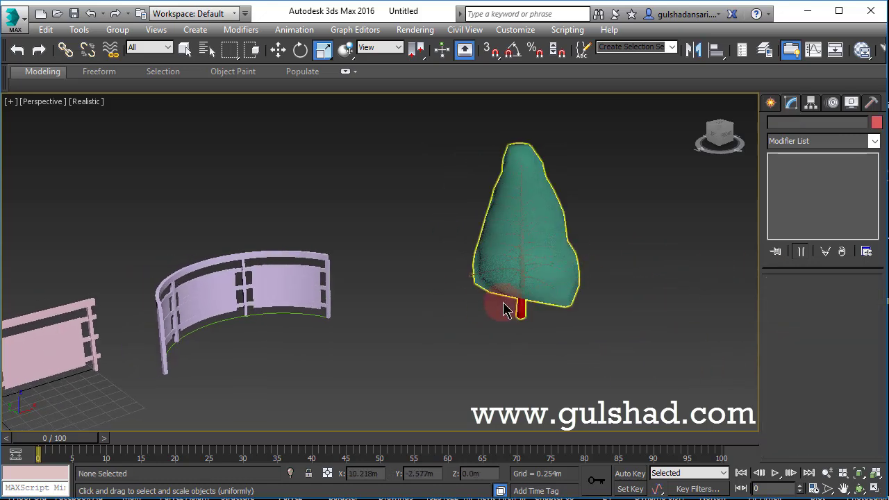
- Return to the creation options for AEC Extended objects with both railings and the tree in view
middle_drag(554, 273, 583, 282)
scroll(611, 333, down, 5)
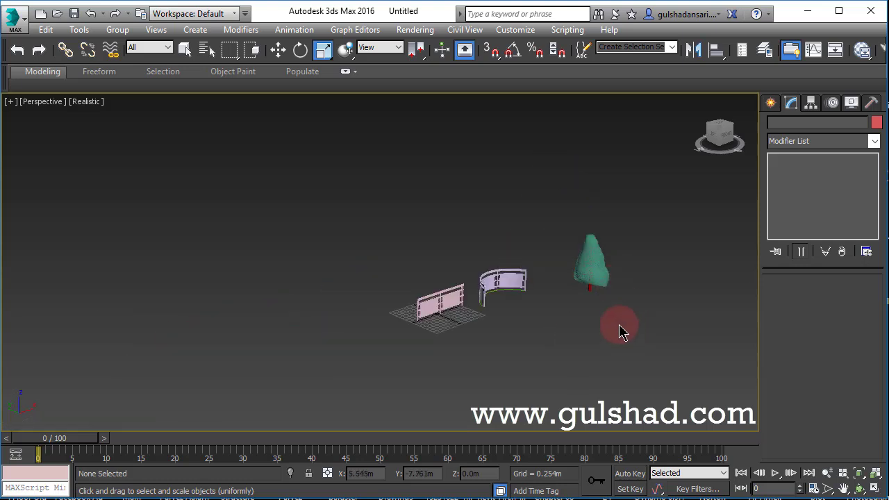
scroll(581, 248, up, 8)
middle_drag(660, 274, 649, 280)
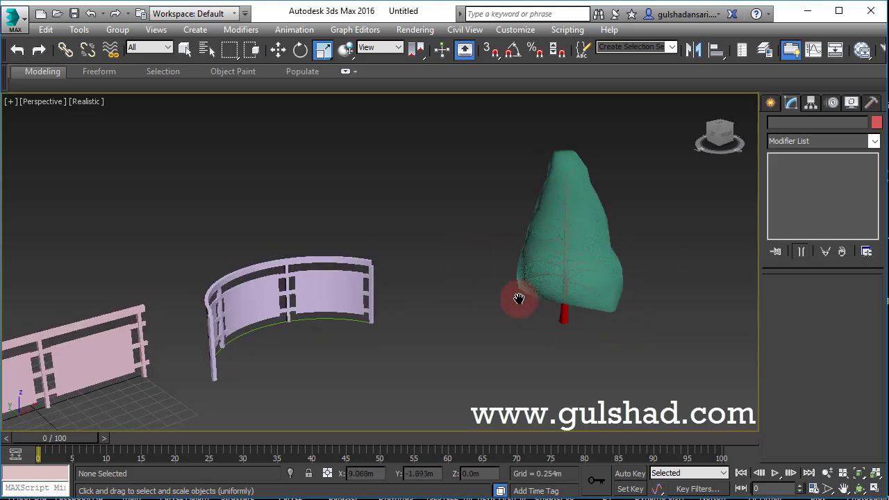
click(770, 103)
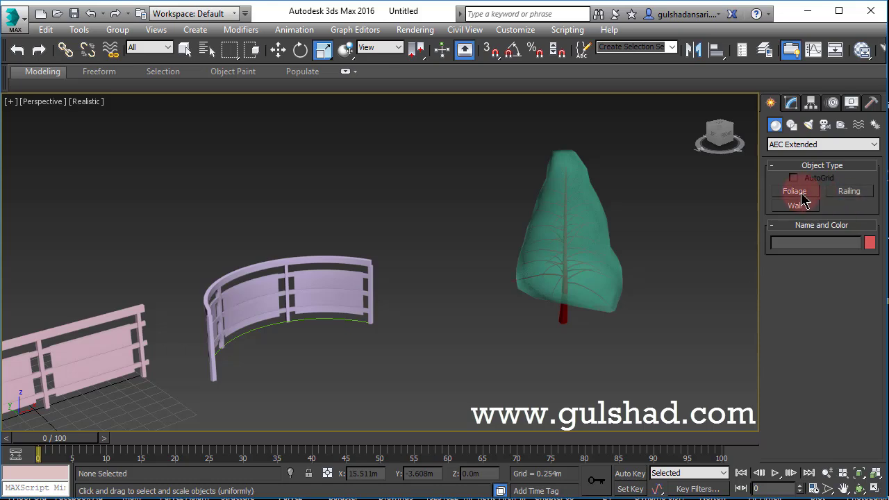
scroll(417, 268, down, 4)
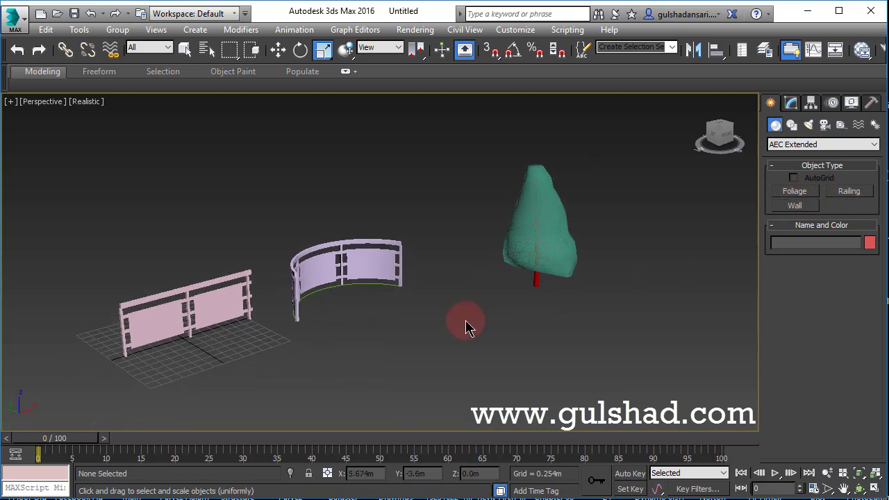